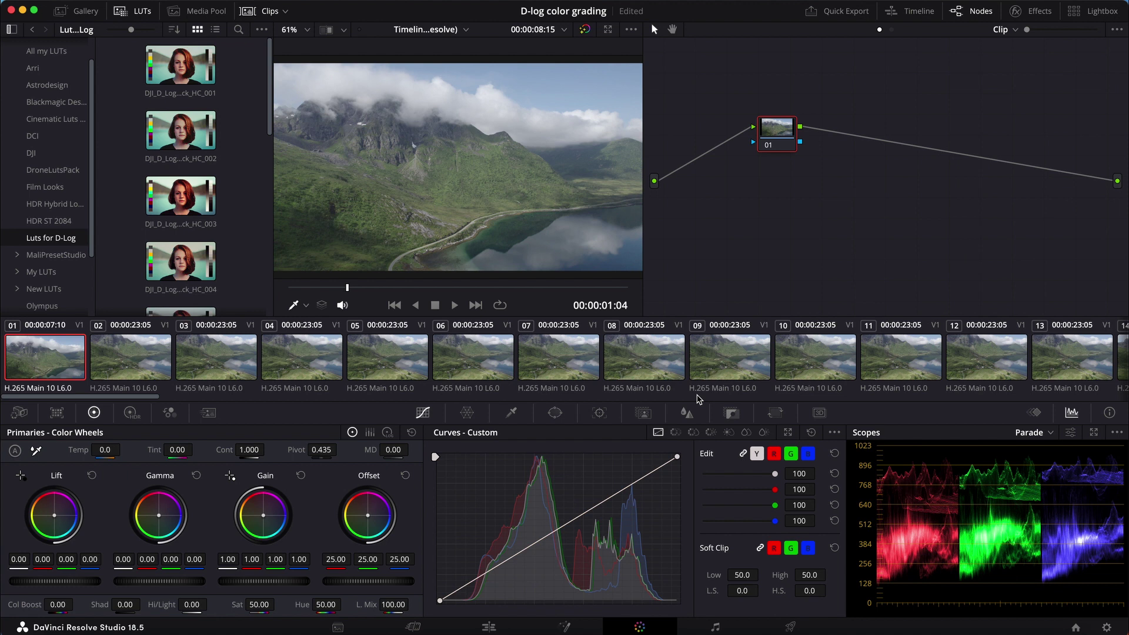
Step: Place node 01 on the connection line and label it Contrast
{"action": "left_click_drag", "start_coordinate": [775, 127], "coordinate": [709, 182]}
{"action": "right_click", "coordinate": [708, 183]}
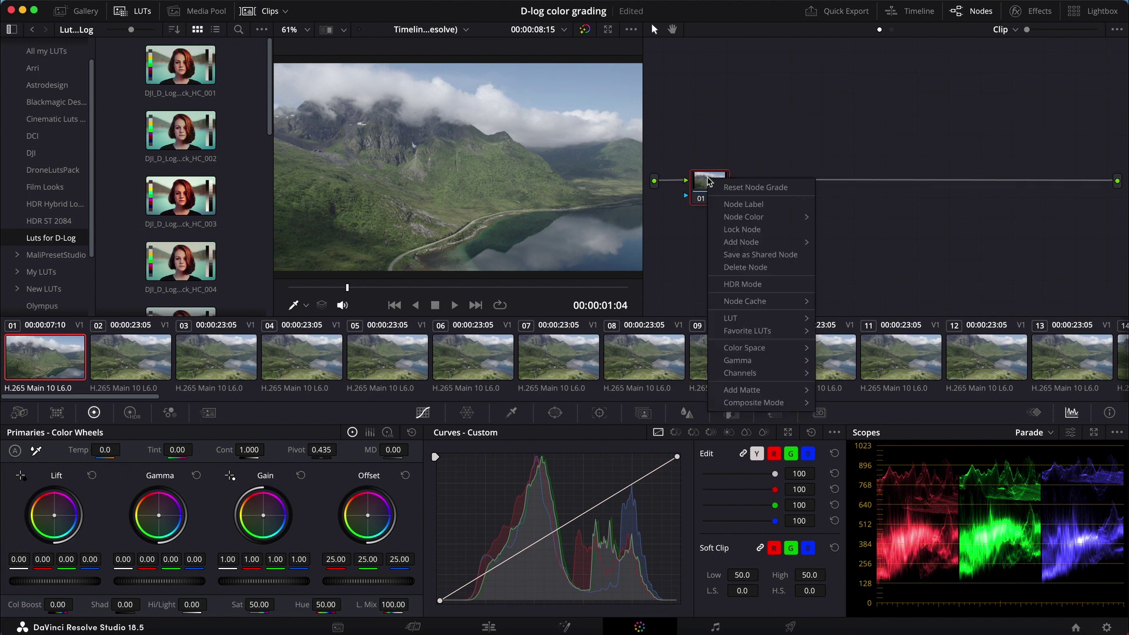
{"action": "left_click", "coordinate": [742, 207]}
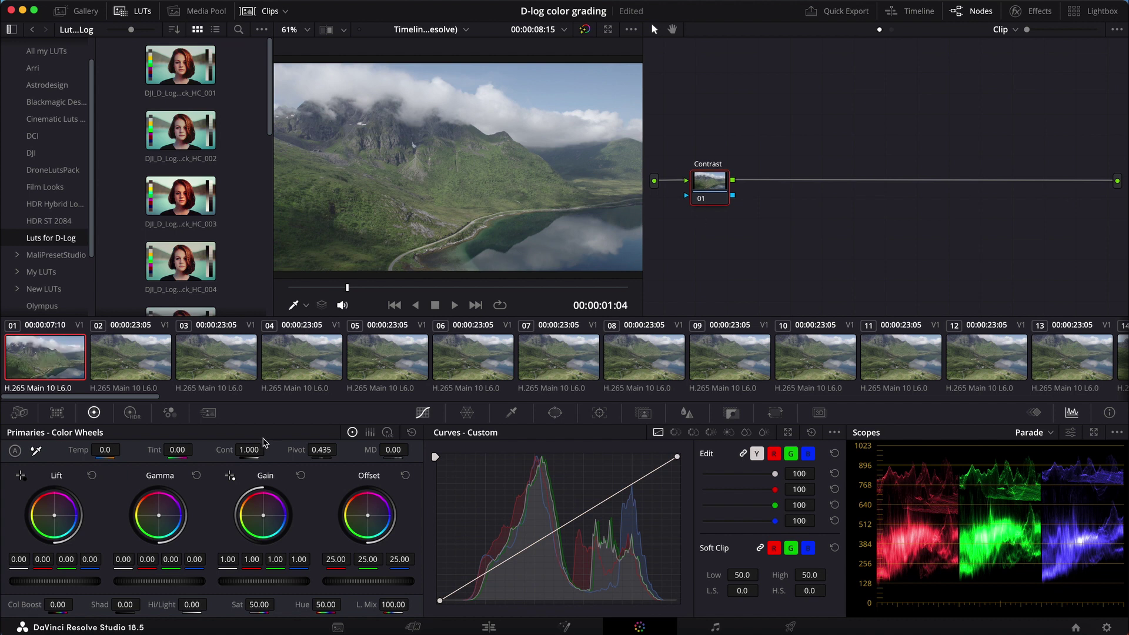
Step: Raise contrast to 1.502, then set gamma to -0.02, gain to 0.92 and lift to 0.03
{"action": "left_click_drag", "start_coordinate": [249, 449], "coordinate": [268, 449]}
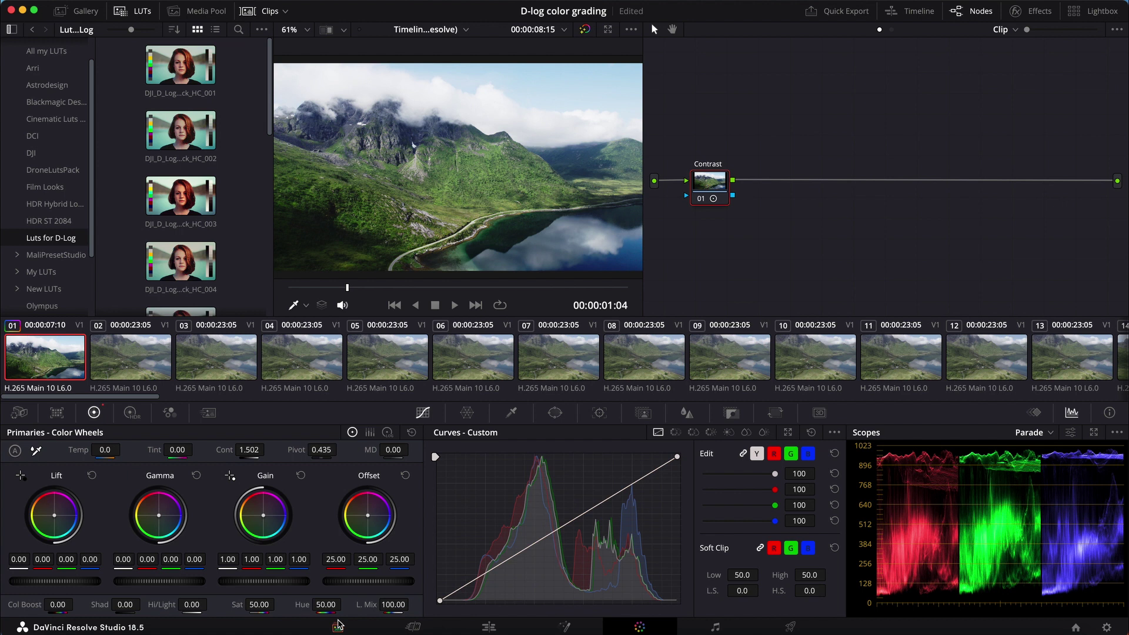
{"action": "left_click_drag", "start_coordinate": [152, 588], "coordinate": [140, 589]}
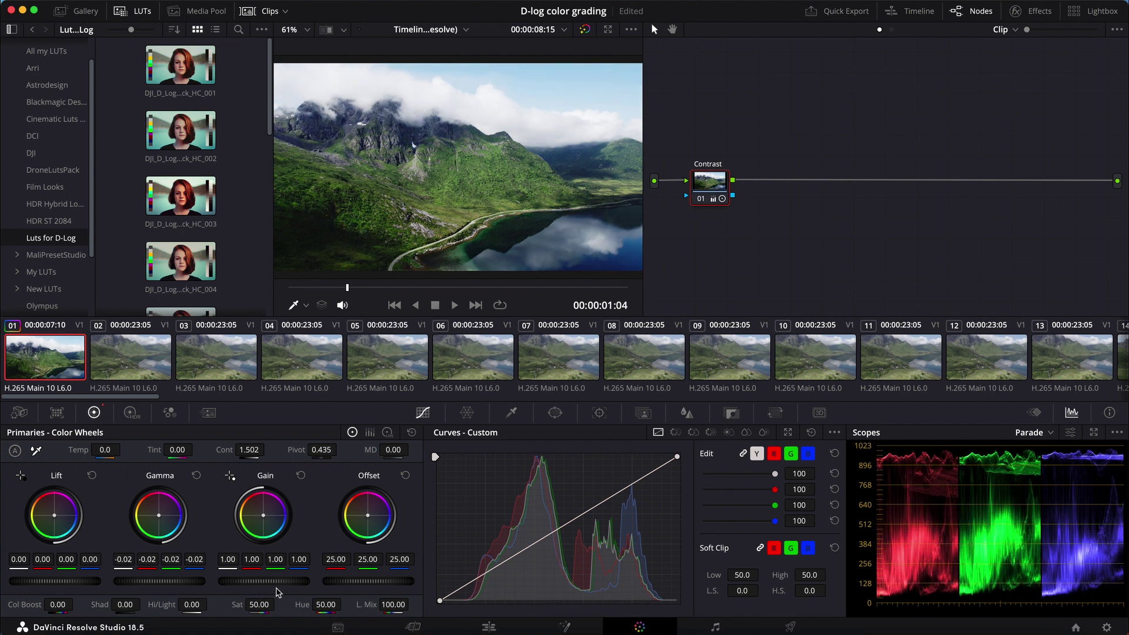
{"action": "left_click_drag", "start_coordinate": [264, 581], "coordinate": [250, 581]}
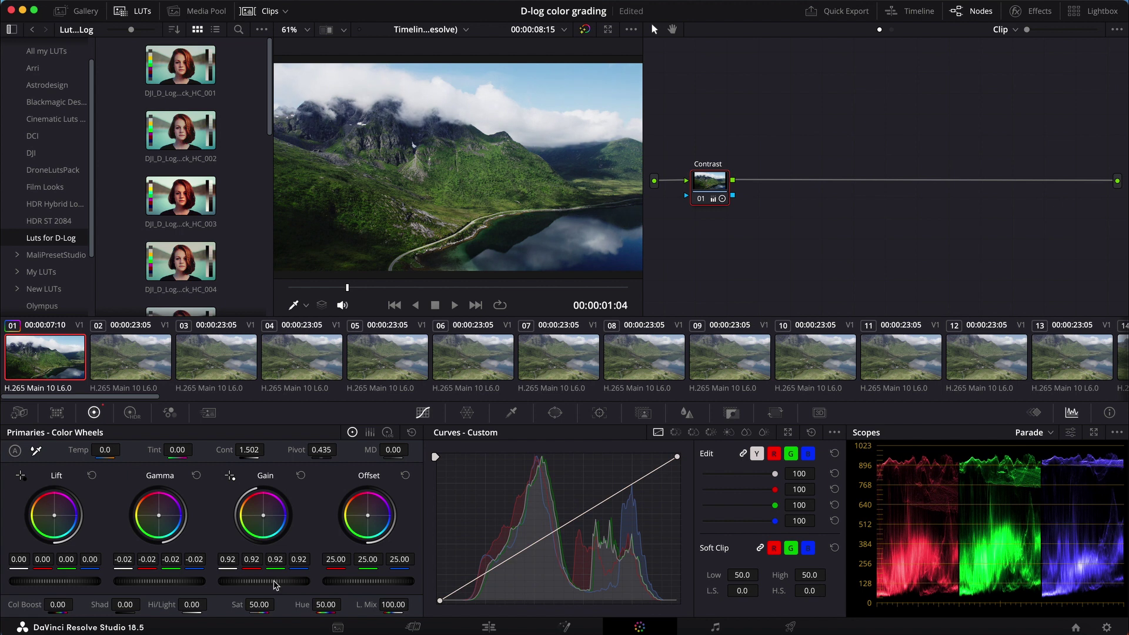
{"action": "left_click_drag", "start_coordinate": [55, 585], "coordinate": [62, 585]}
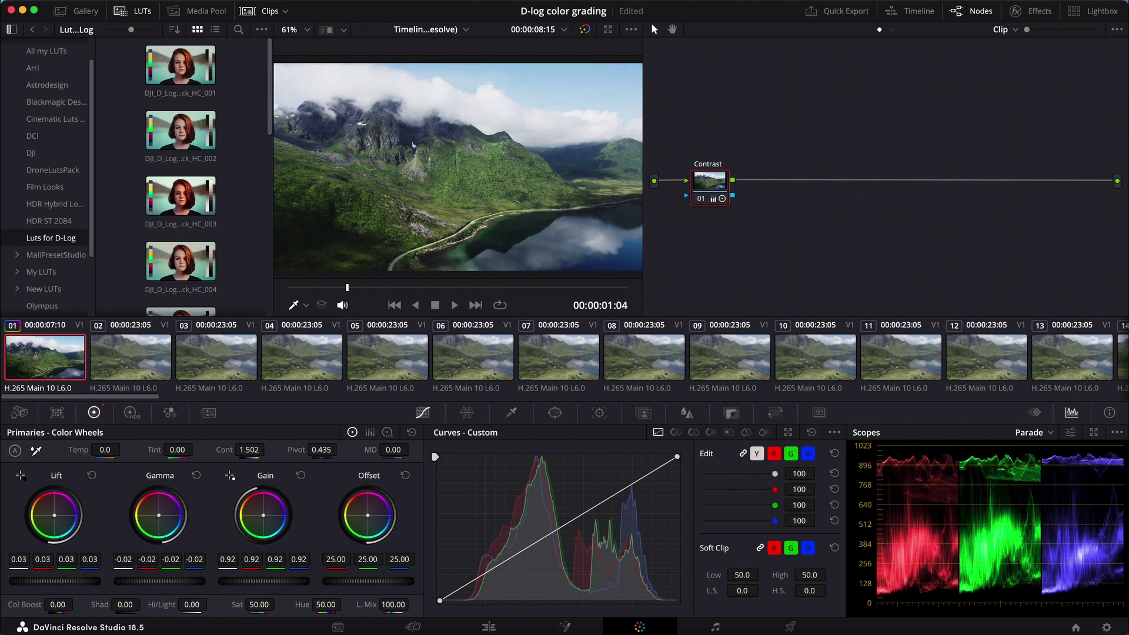
Step: Undo the wheel and contrast changes, then raise the custom curve's highlights and lower its shadows
{"action": "key", "text": "super+z"}
{"action": "key", "text": "super+z"}
{"action": "key", "text": "super+z"}
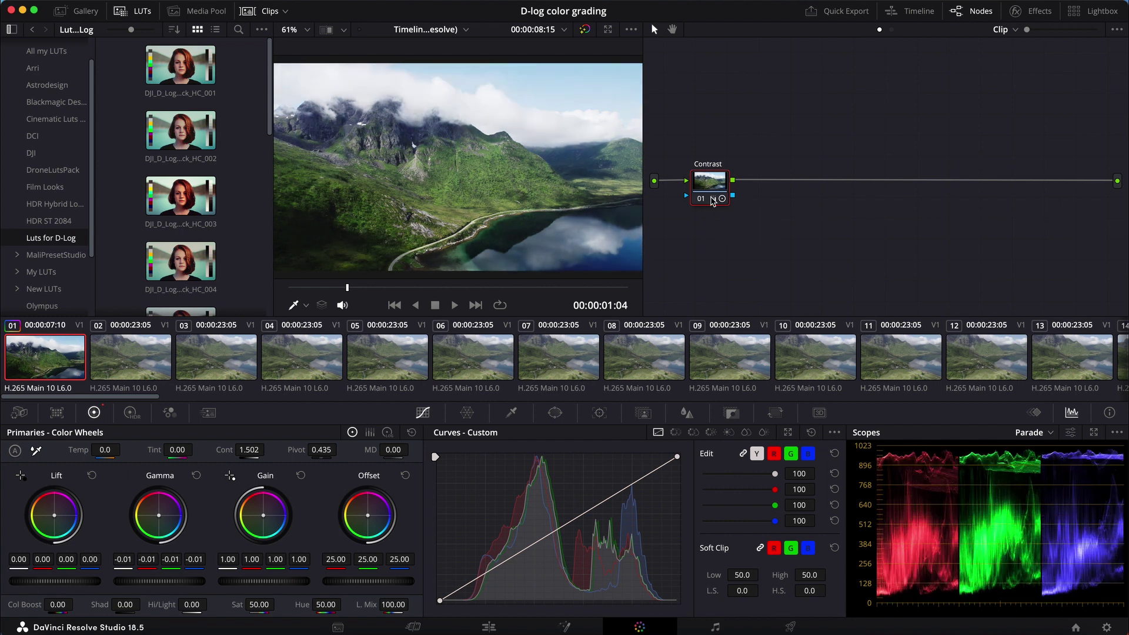
{"action": "key", "text": "super+z"}
{"action": "key", "text": "super+z"}
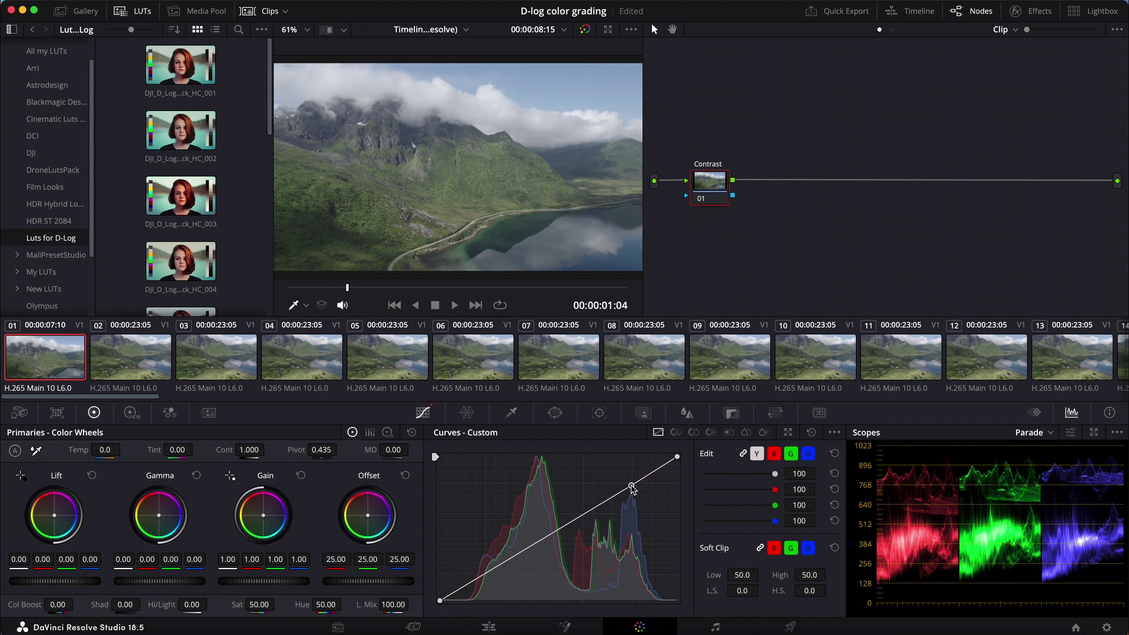
{"action": "left_click_drag", "start_coordinate": [630, 484], "coordinate": [617, 466]}
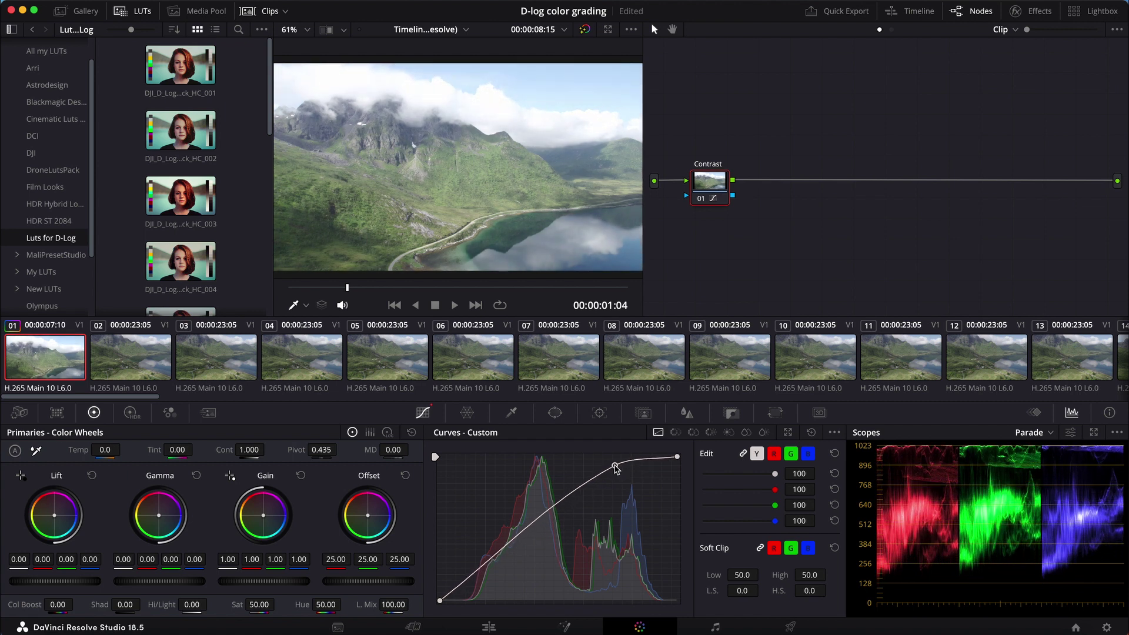
{"action": "left_click_drag", "start_coordinate": [511, 548], "coordinate": [507, 582]}
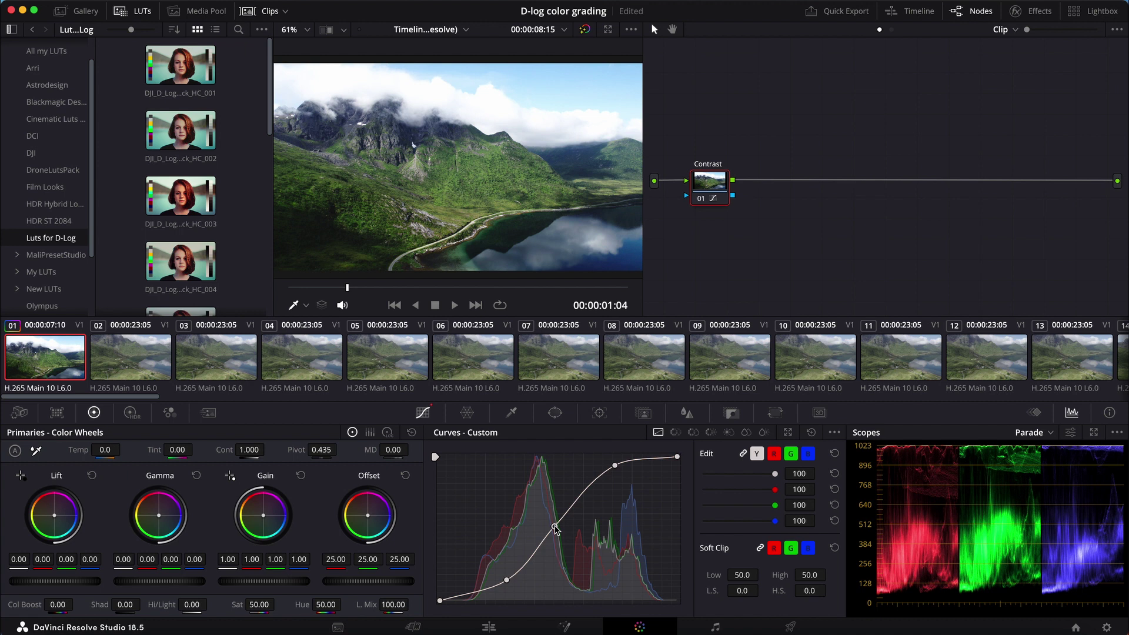
Step: Add a midpoint and refine the shadow, midtone and highlight points into an S-curve
{"action": "left_click", "coordinate": [554, 525]}
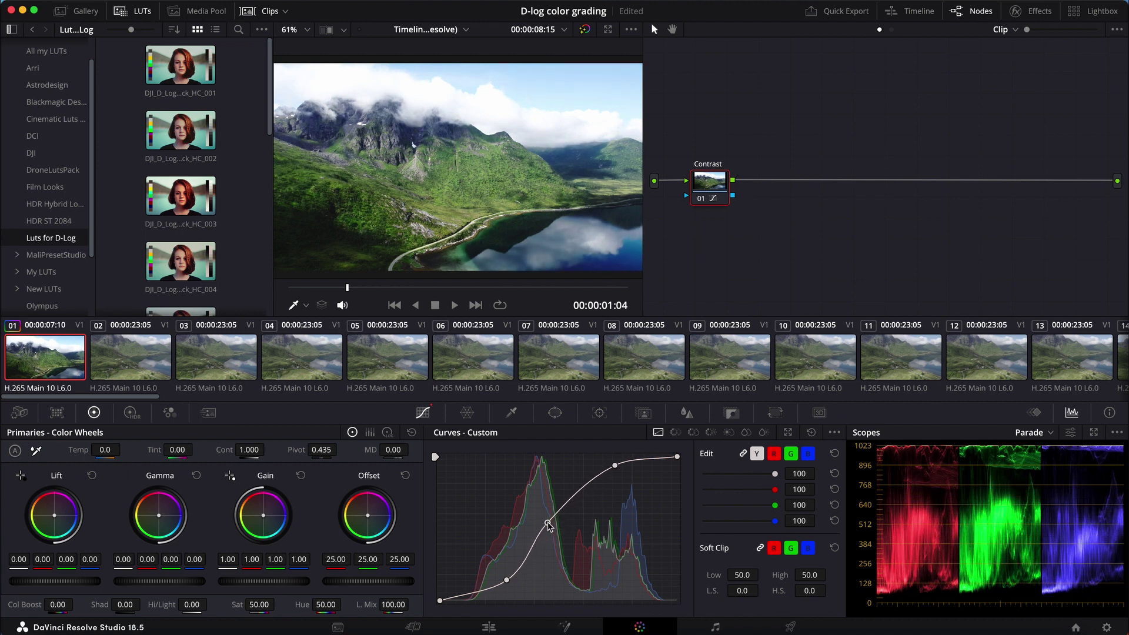
{"action": "left_click_drag", "start_coordinate": [554, 527], "coordinate": [552, 527]}
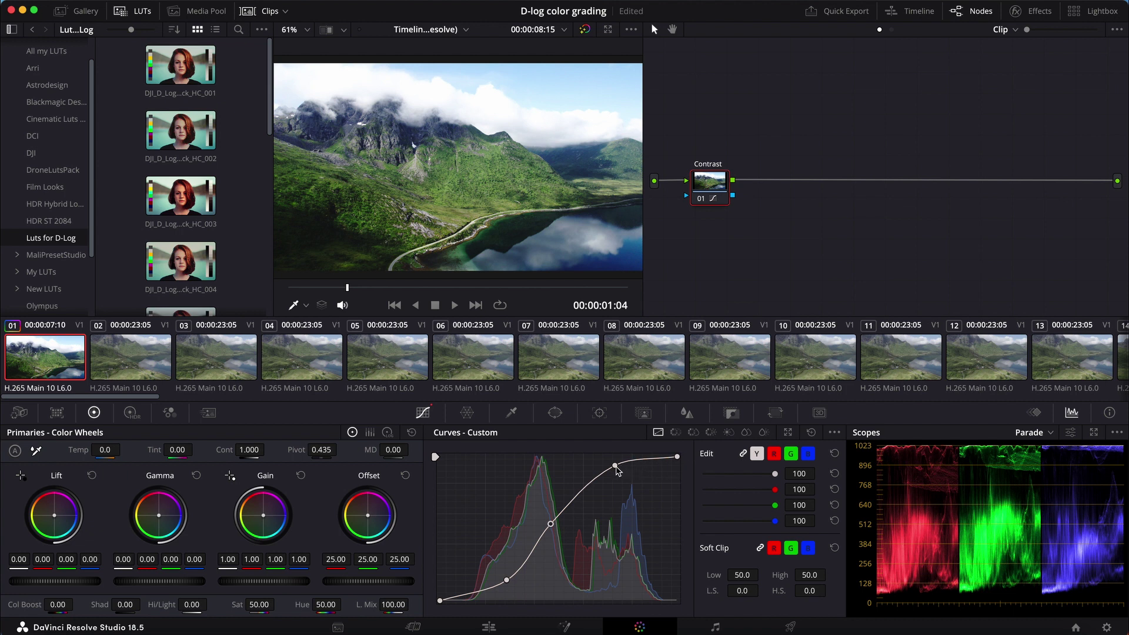
{"action": "left_click_drag", "start_coordinate": [615, 465], "coordinate": [626, 470]}
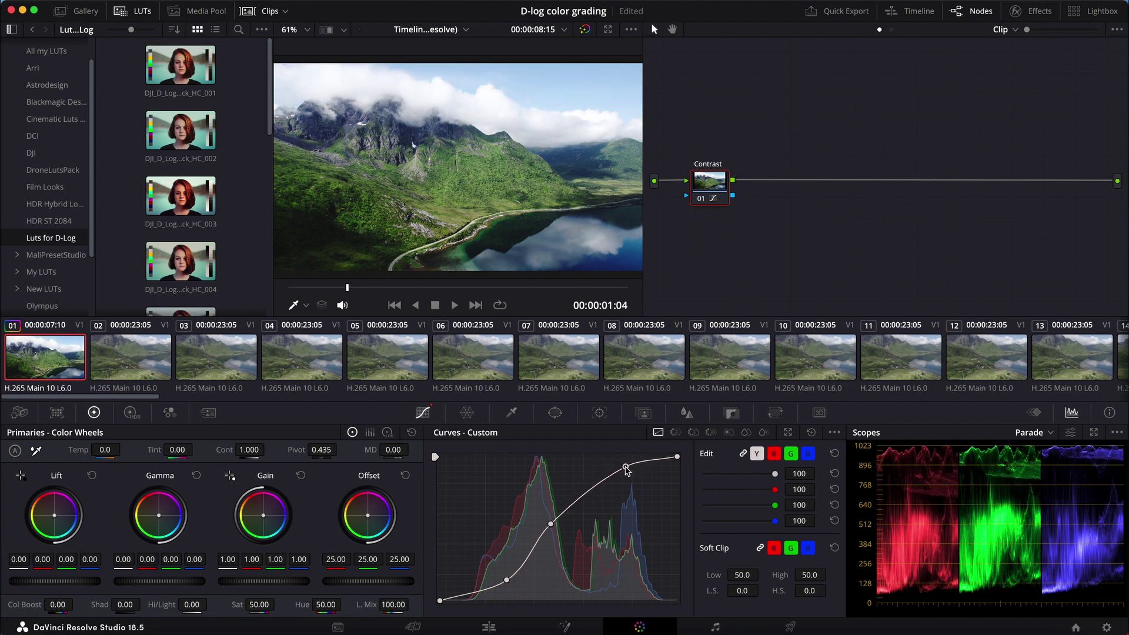
{"action": "left_click_drag", "start_coordinate": [554, 527], "coordinate": [562, 515]}
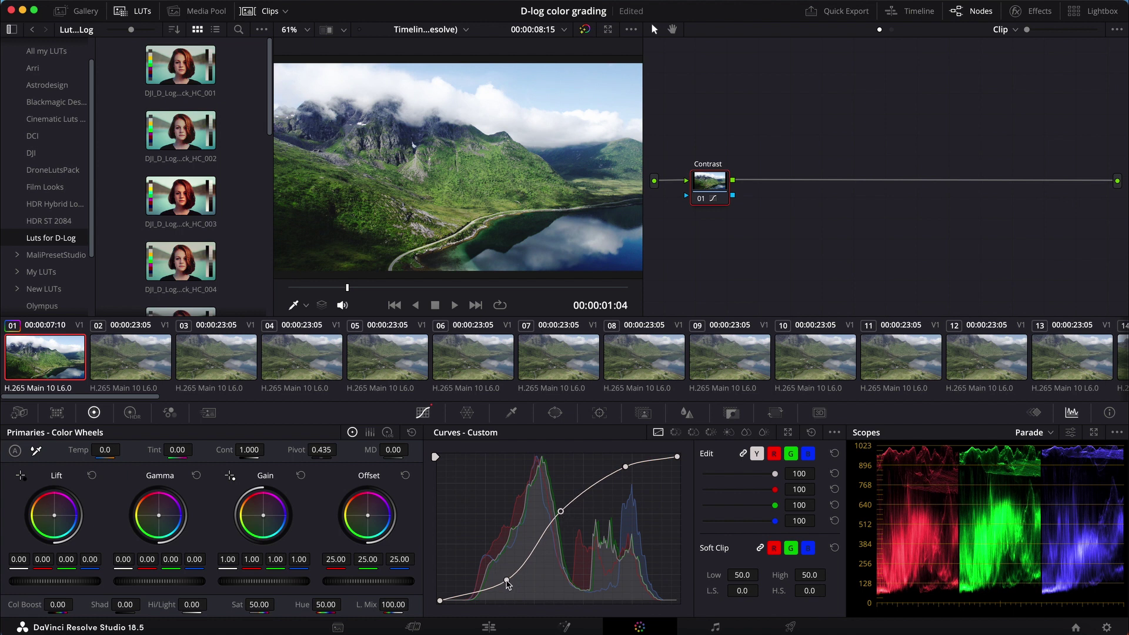
{"action": "left_click_drag", "start_coordinate": [506, 580], "coordinate": [503, 585]}
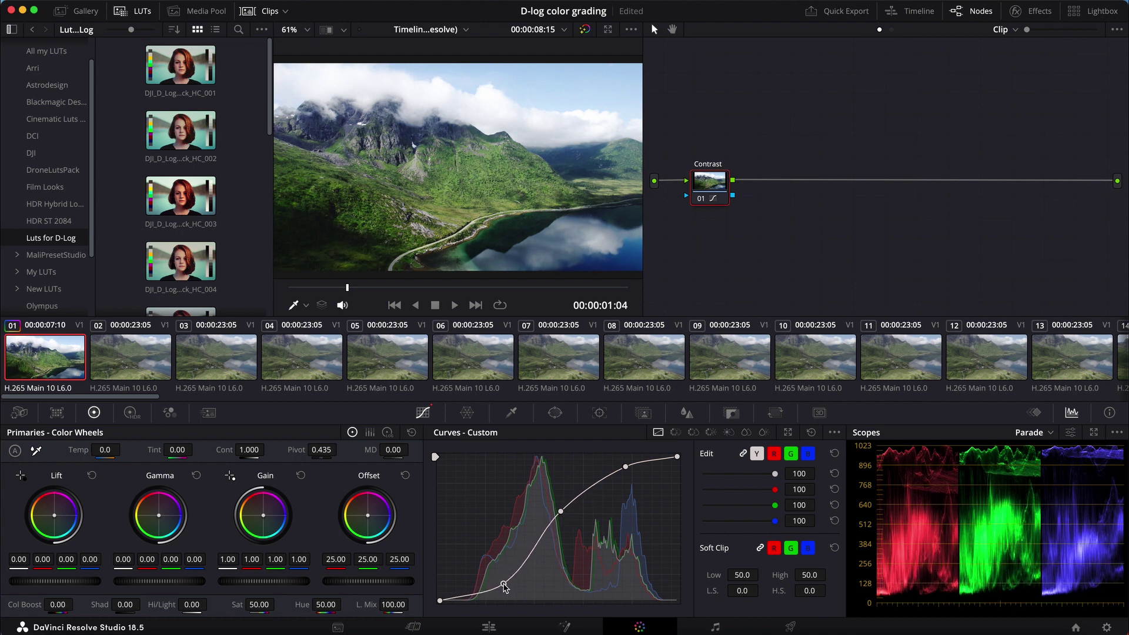
{"action": "left_click_drag", "start_coordinate": [561, 512], "coordinate": [559, 514]}
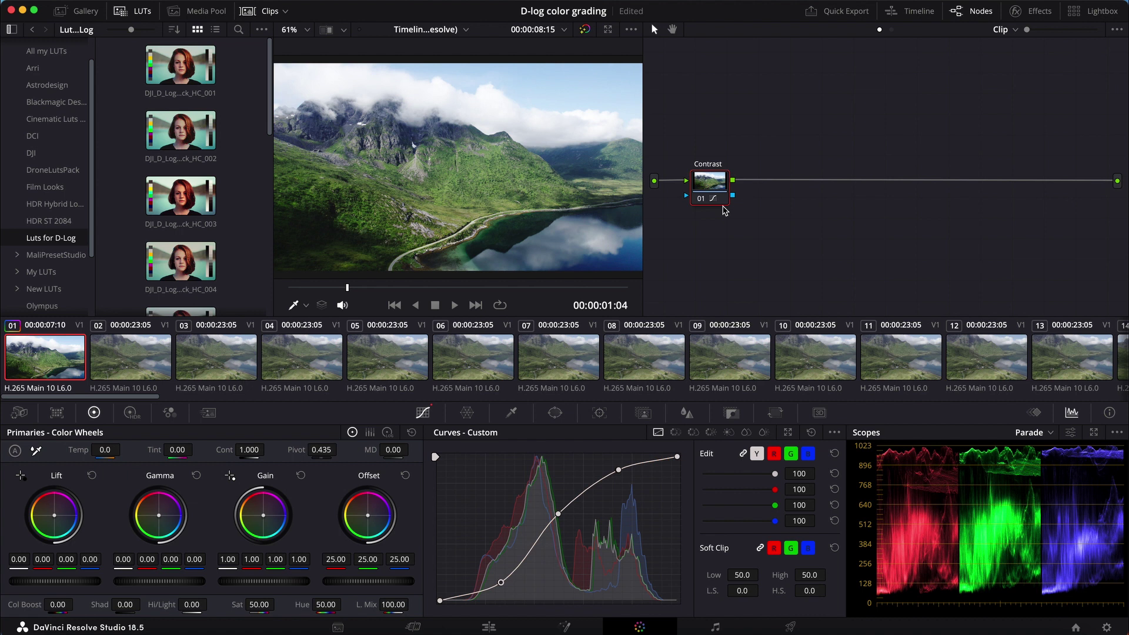
Step: Add serial nodes up to node 05 and label it LumSat
{"action": "key", "text": "alt+s"}
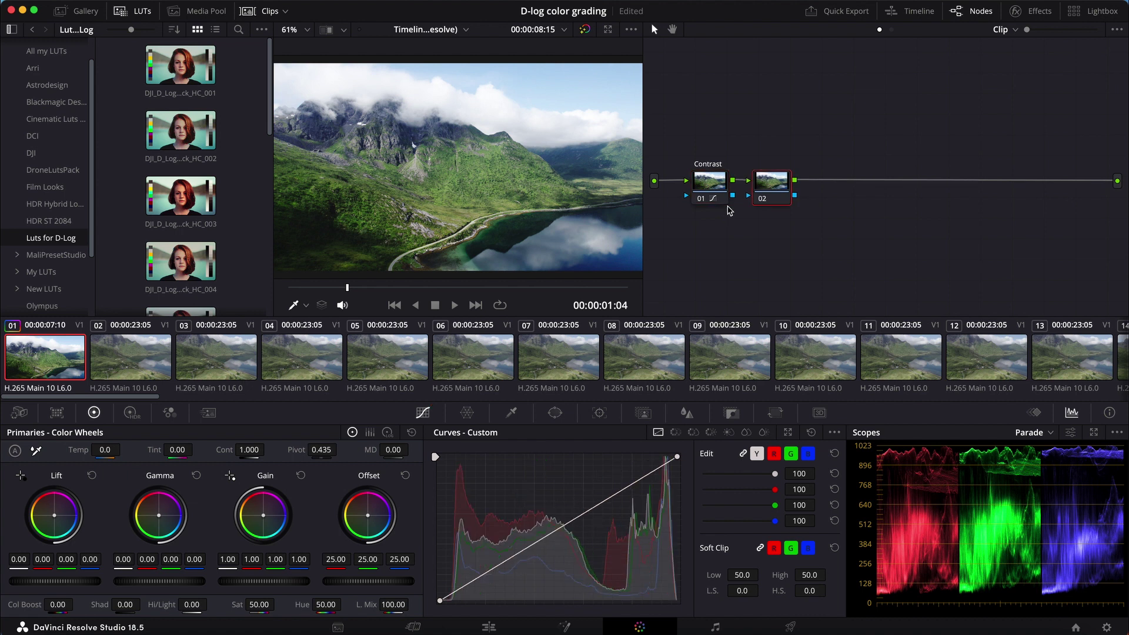
{"action": "key", "text": "alt+s"}
{"action": "key", "text": "alt+s"}
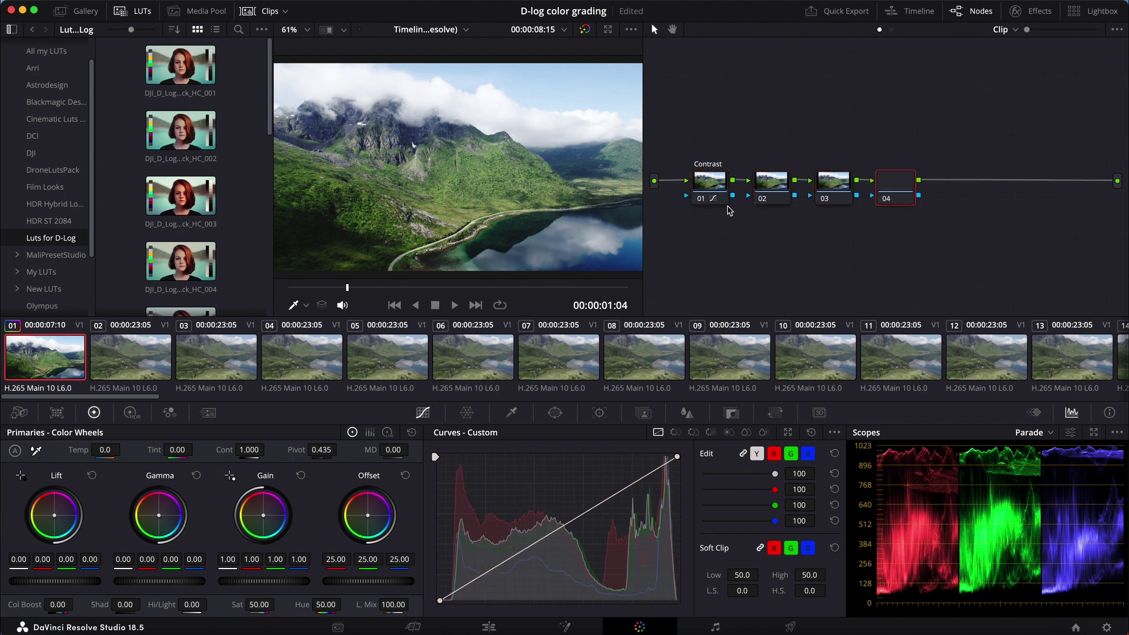
{"action": "key", "text": "alt+s"}
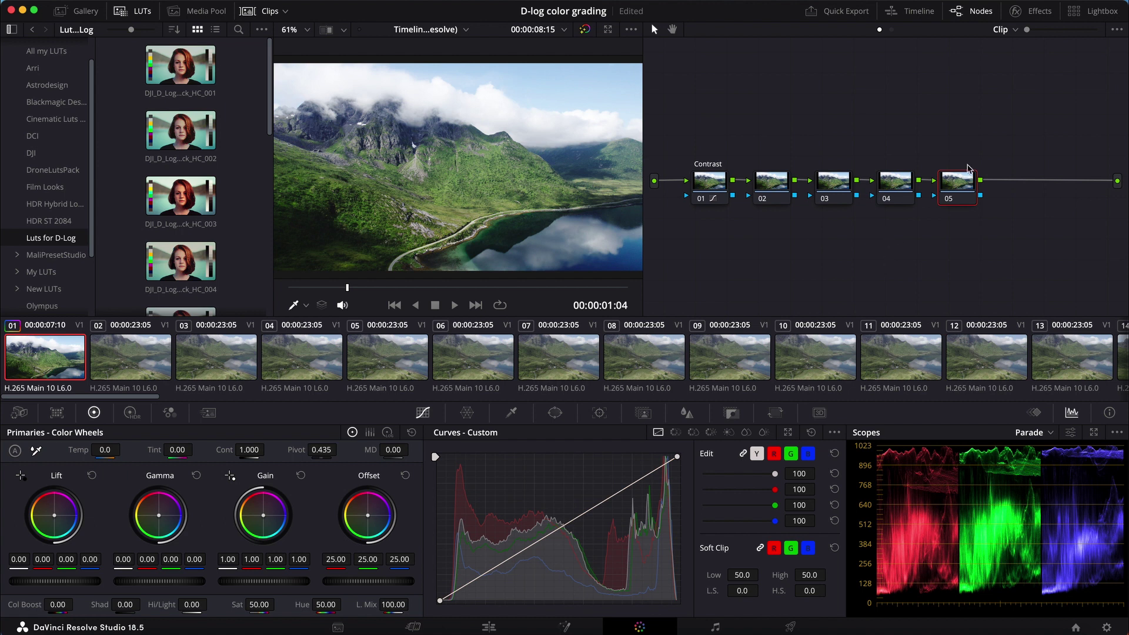
{"action": "right_click", "coordinate": [951, 186]}
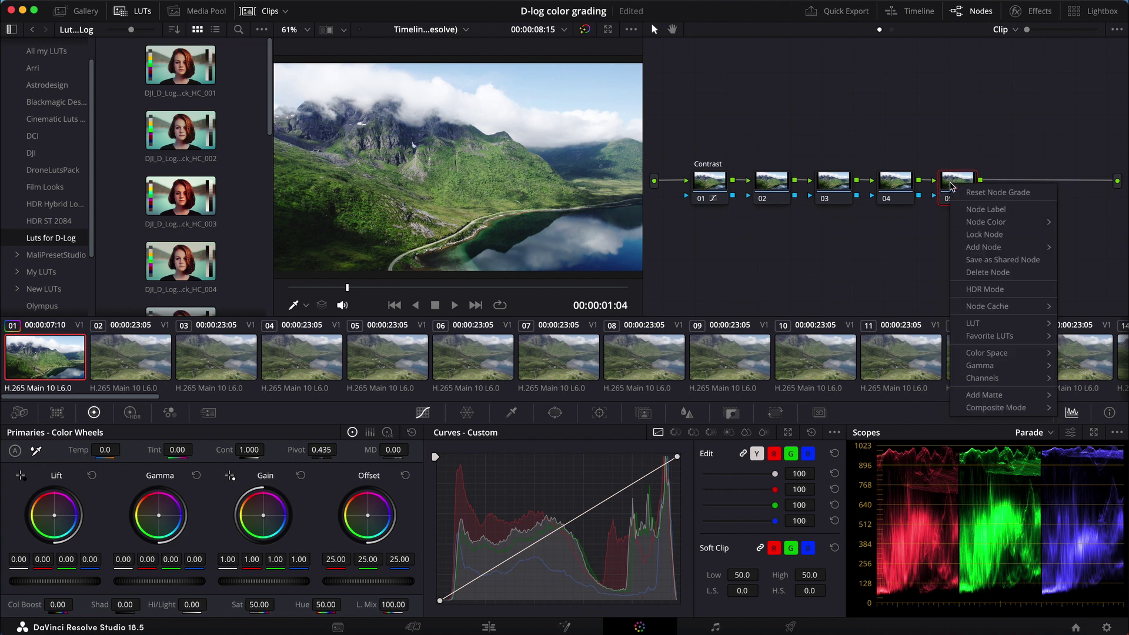
{"action": "left_click", "coordinate": [975, 194]}
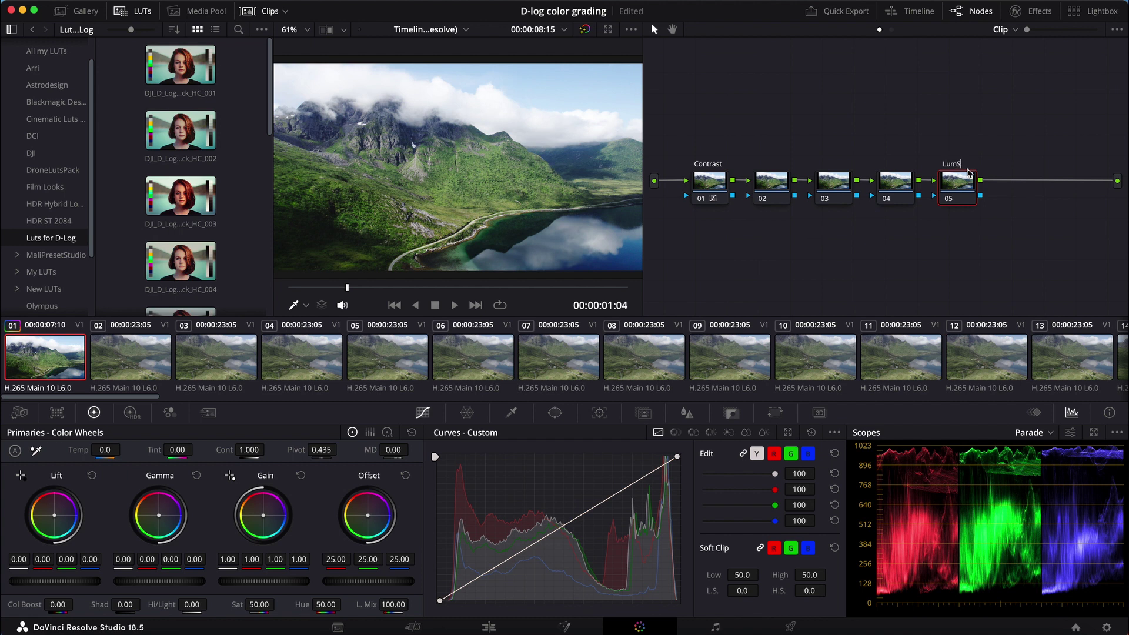
{"action": "type", "text": "LumSat"}
{"action": "key", "text": "Return"}
Step: In Lum vs Sat, drop saturation to zero at the darkest shadows and brightest highlights
{"action": "left_click", "coordinate": [728, 434]}
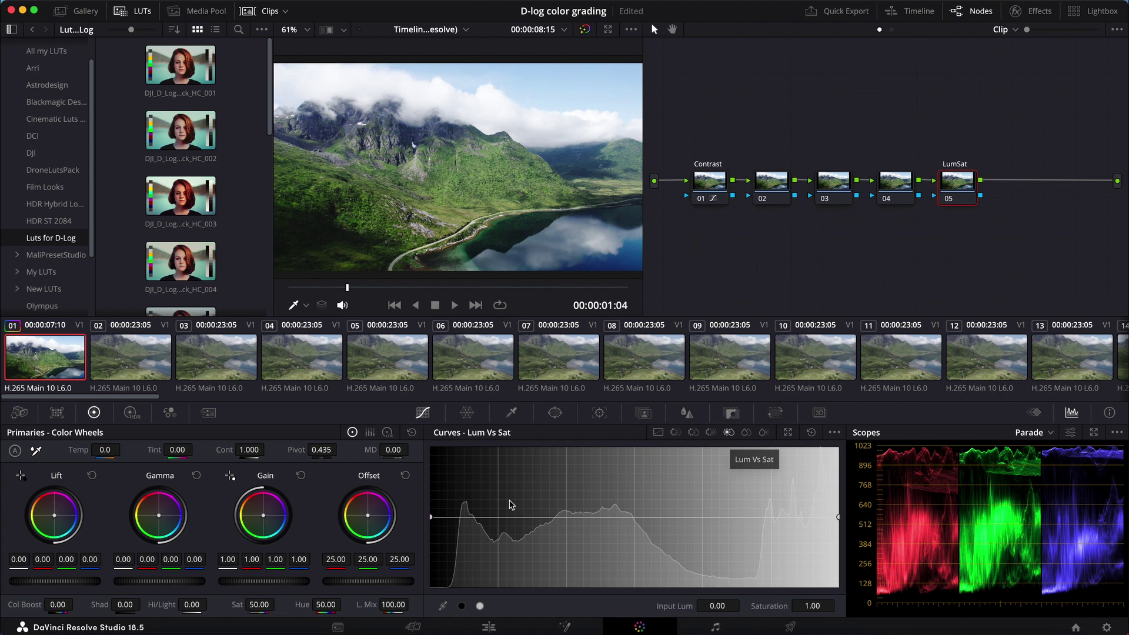
{"action": "left_click", "coordinate": [480, 605]}
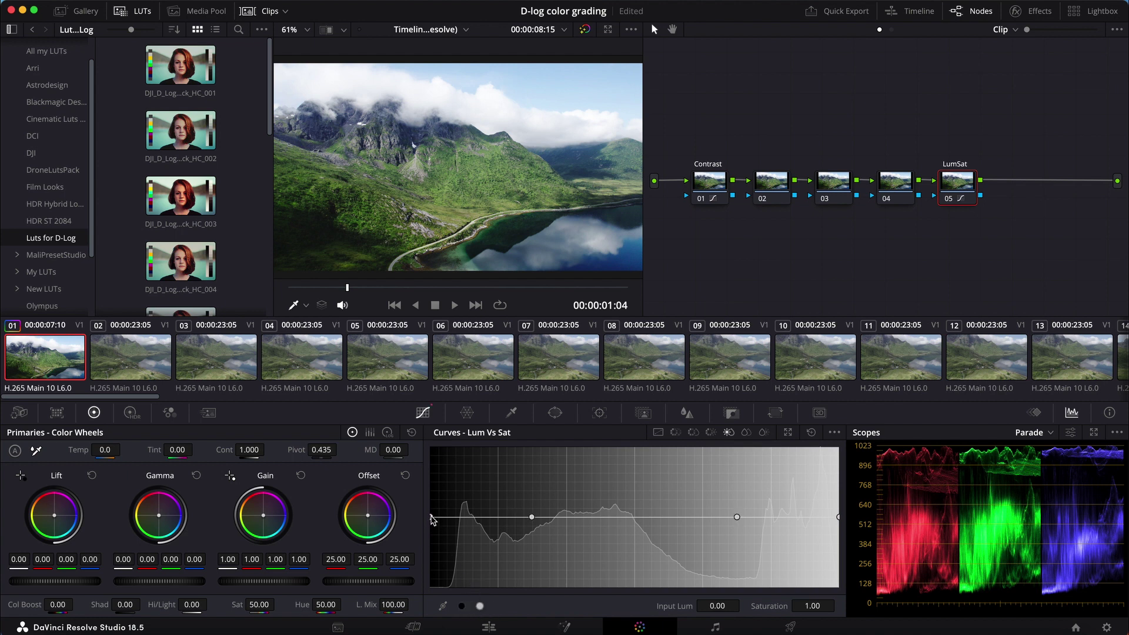
{"action": "left_click_drag", "start_coordinate": [432, 520], "coordinate": [419, 605]}
{"action": "left_click_drag", "start_coordinate": [839, 521], "coordinate": [848, 608]}
{"action": "left_click_drag", "start_coordinate": [957, 186], "coordinate": [1044, 187]}
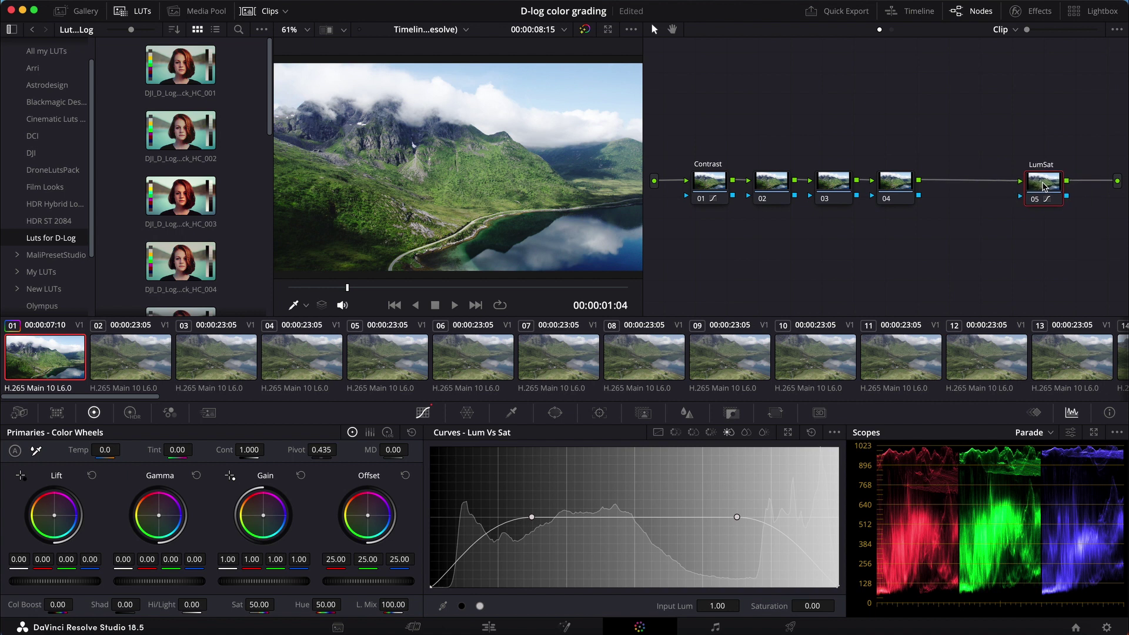
Step: On node 02, raise Hue vs Hue points for cyan, green and yellow-orange, rotating hue 16.00 by 18.40
{"action": "left_click", "coordinate": [770, 186]}
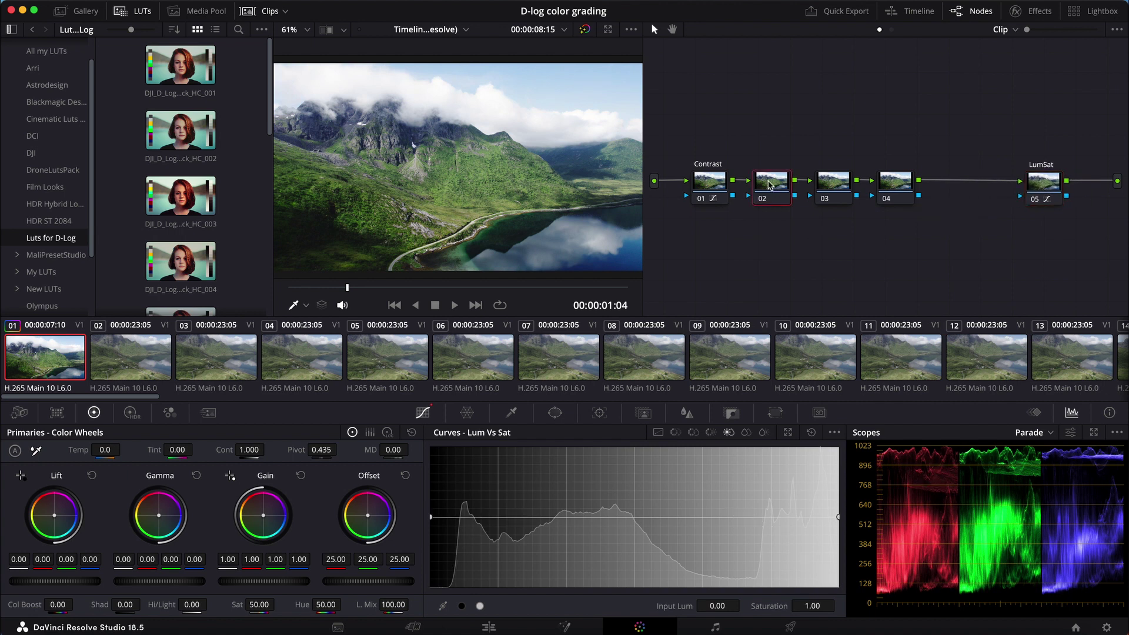
{"action": "left_click", "coordinate": [675, 432]}
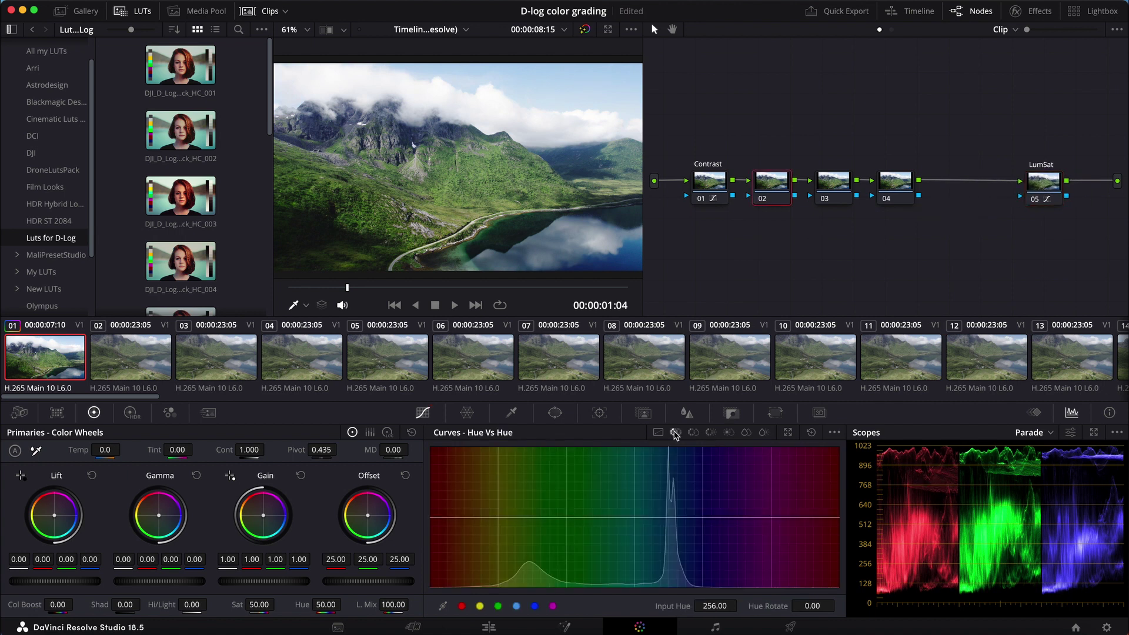
{"action": "left_click", "coordinate": [462, 607]}
{"action": "left_click_drag", "start_coordinate": [643, 517], "coordinate": [644, 514]}
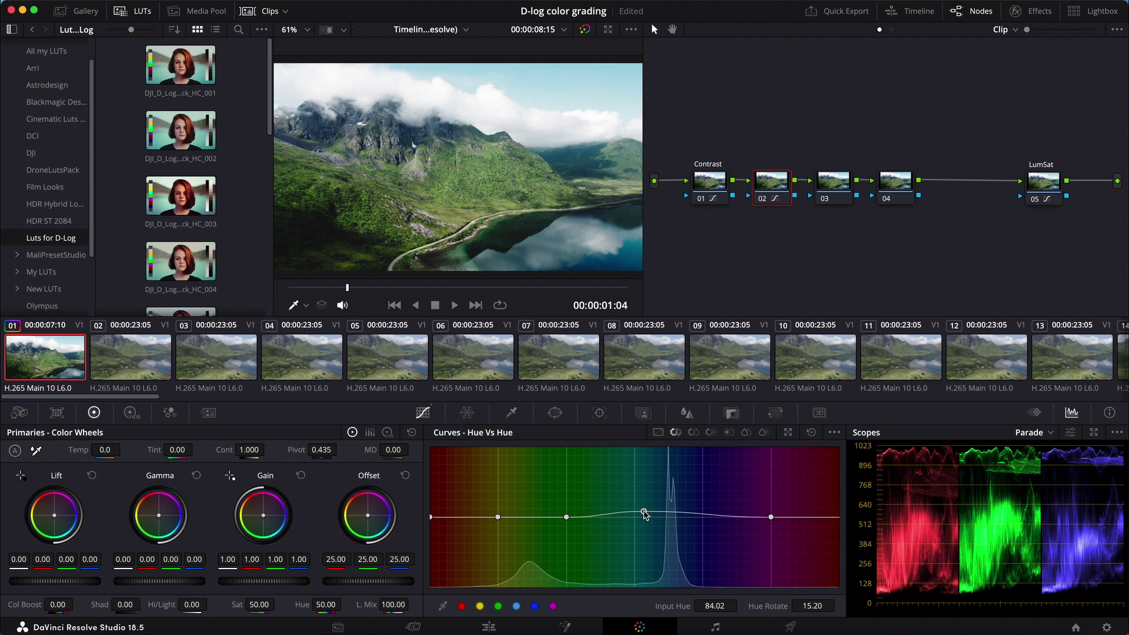
{"action": "left_click_drag", "start_coordinate": [567, 517], "coordinate": [566, 514]}
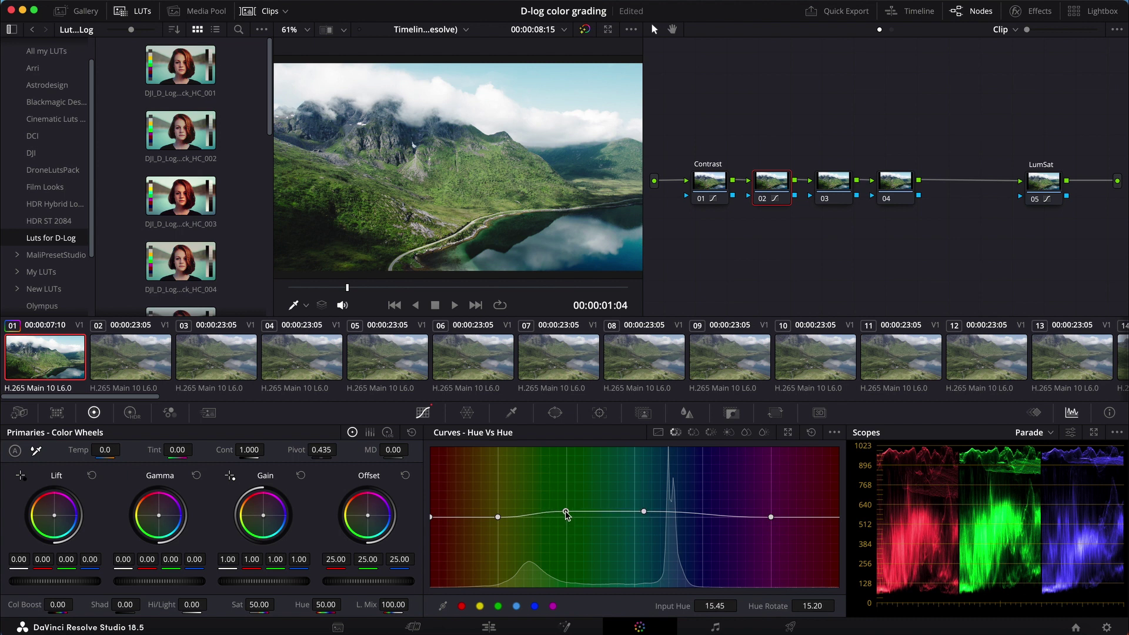
{"action": "left_click", "coordinate": [498, 517]}
{"action": "left_click_drag", "start_coordinate": [497, 518], "coordinate": [567, 511]}
{"action": "left_click", "coordinate": [585, 29]}
{"action": "left_click", "coordinate": [584, 29]}
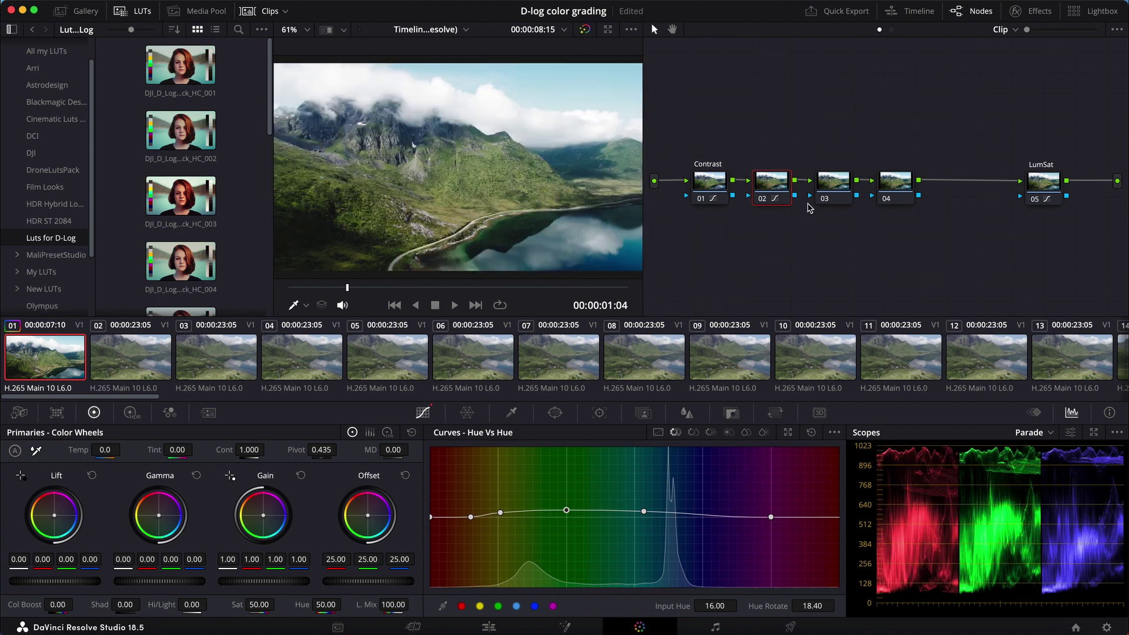
Step: Label node 02 HueHue and node 03 HueSat
{"action": "right_click", "coordinate": [772, 183]}
{"action": "left_click", "coordinate": [798, 205]}
{"action": "left_click", "coordinate": [834, 185]}
{"action": "right_click", "coordinate": [839, 187]}
{"action": "left_click", "coordinate": [871, 219]}
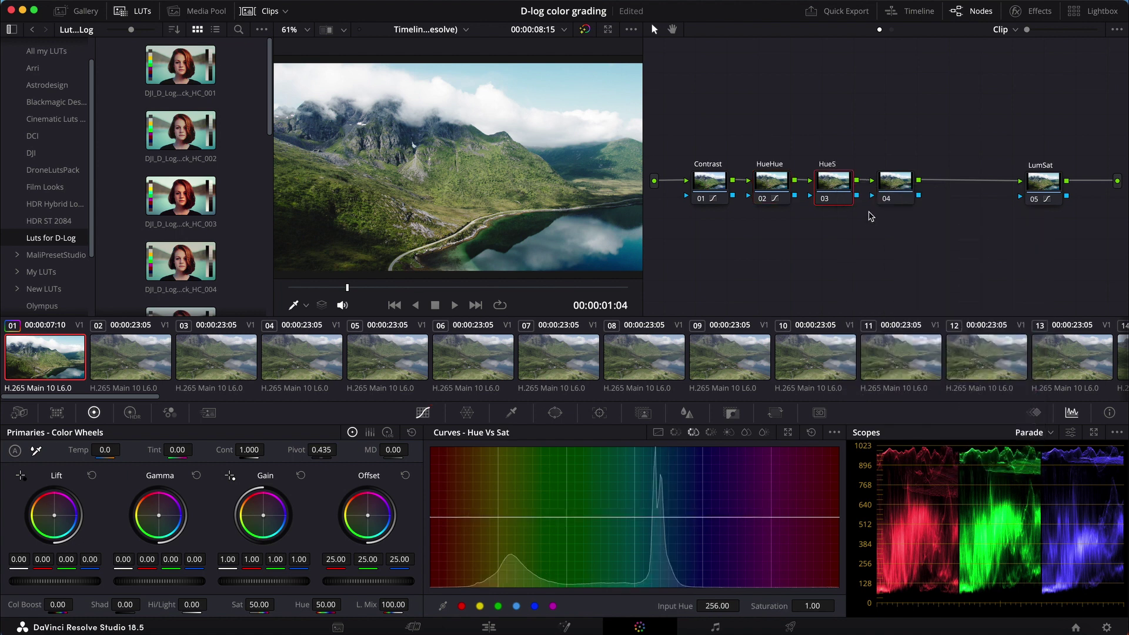
{"action": "left_click", "coordinate": [498, 606]}
Step: Pull the yellow-green hues down in the Hue vs Sat curve and name node 04 Wheels
{"action": "left_click", "coordinate": [480, 606]}
{"action": "left_click", "coordinate": [481, 518]}
{"action": "left_click_drag", "start_coordinate": [480, 519], "coordinate": [524, 545]}
{"action": "left_click_drag", "start_coordinate": [667, 527], "coordinate": [647, 517]}
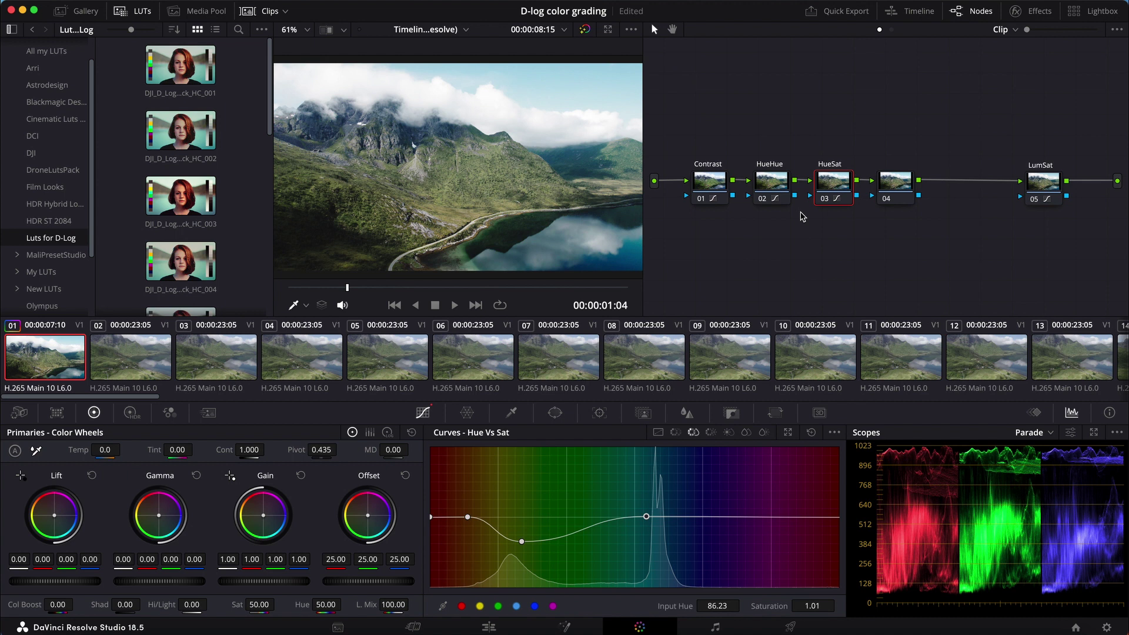
{"action": "right_click", "coordinate": [935, 183]}
{"action": "left_click", "coordinate": [964, 207]}
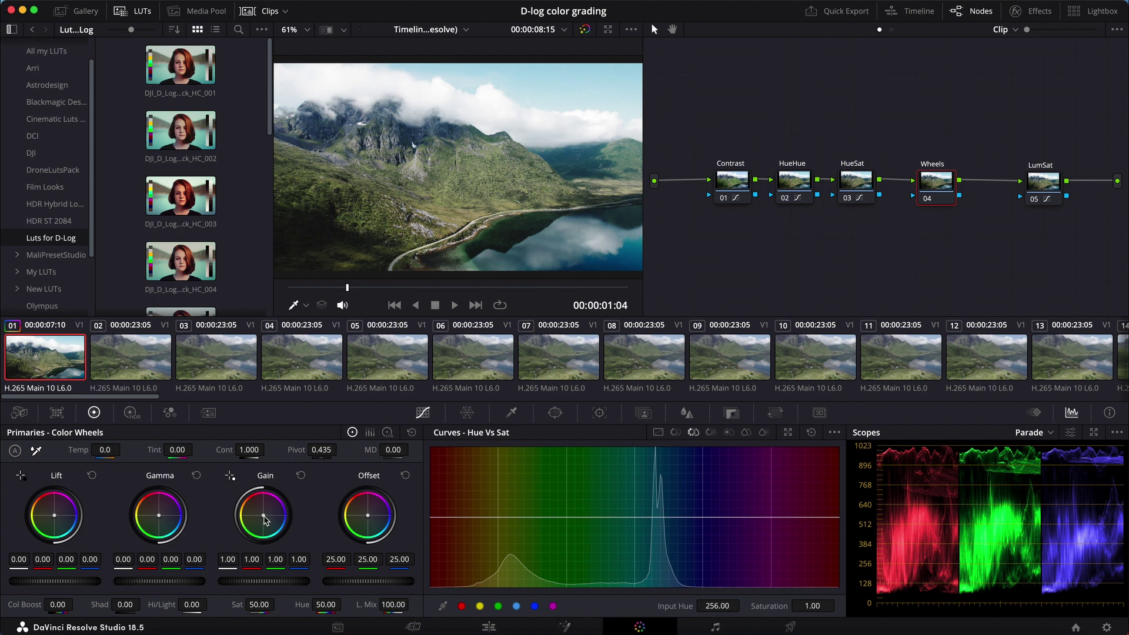
Step: Warm the Wheels node: gain 1.04/0.99/0.96, offset 25.35/24.86/24.01, slight lift and gamma tints
{"action": "left_click_drag", "start_coordinate": [262, 515], "coordinate": [263, 518]}
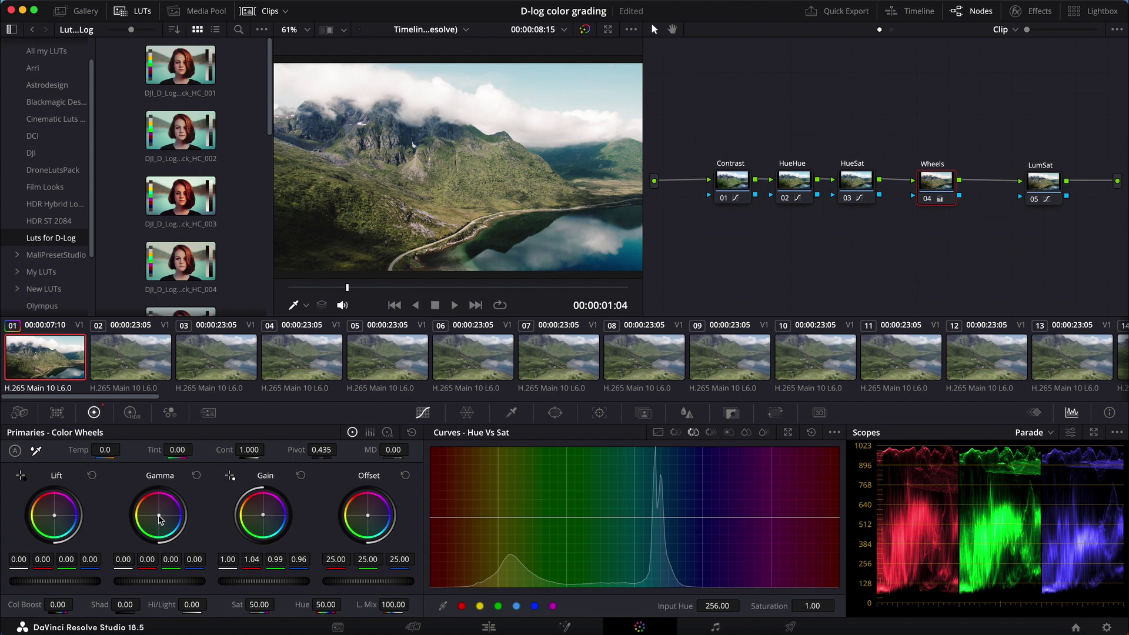
{"action": "left_click_drag", "start_coordinate": [160, 520], "coordinate": [162, 521]}
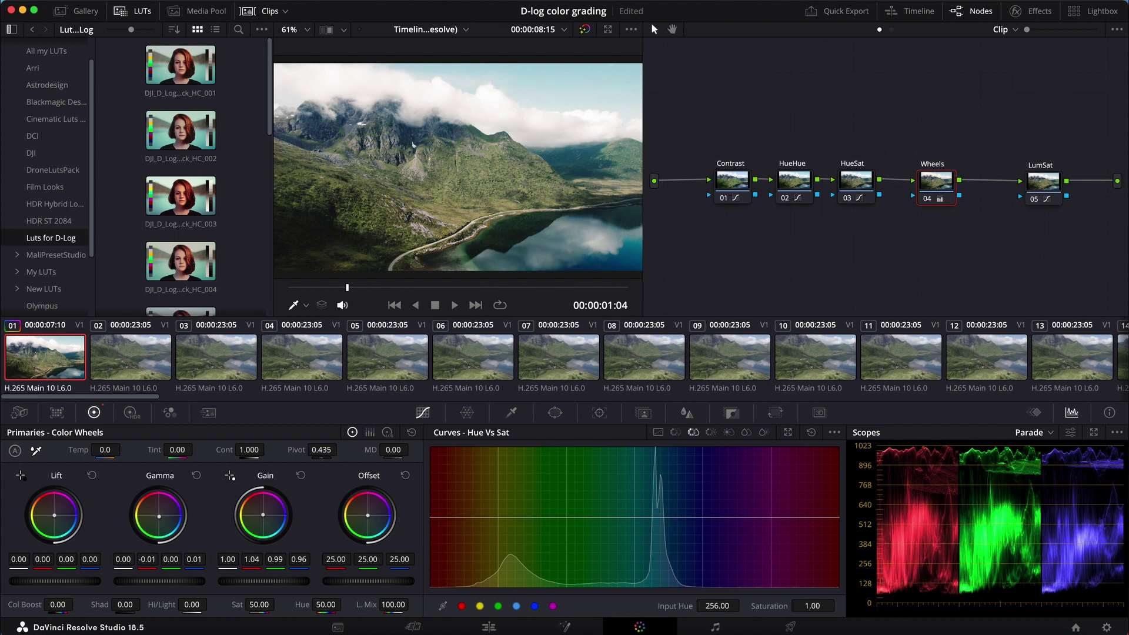
{"action": "left_click_drag", "start_coordinate": [55, 515], "coordinate": [54, 516]}
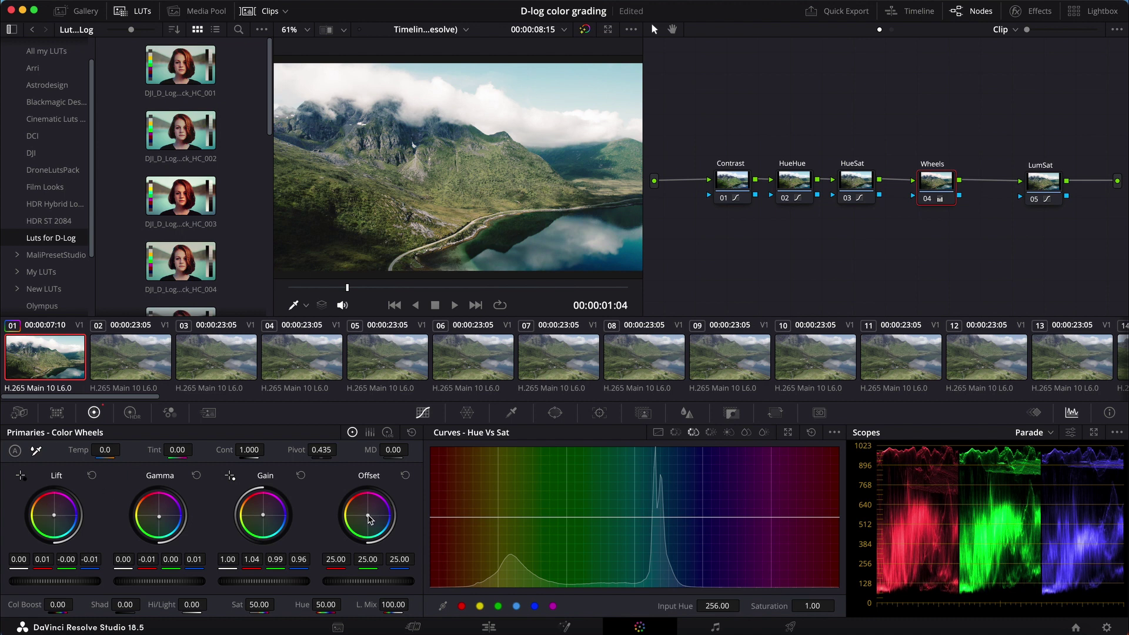
{"action": "left_click_drag", "start_coordinate": [368, 516], "coordinate": [367, 514]}
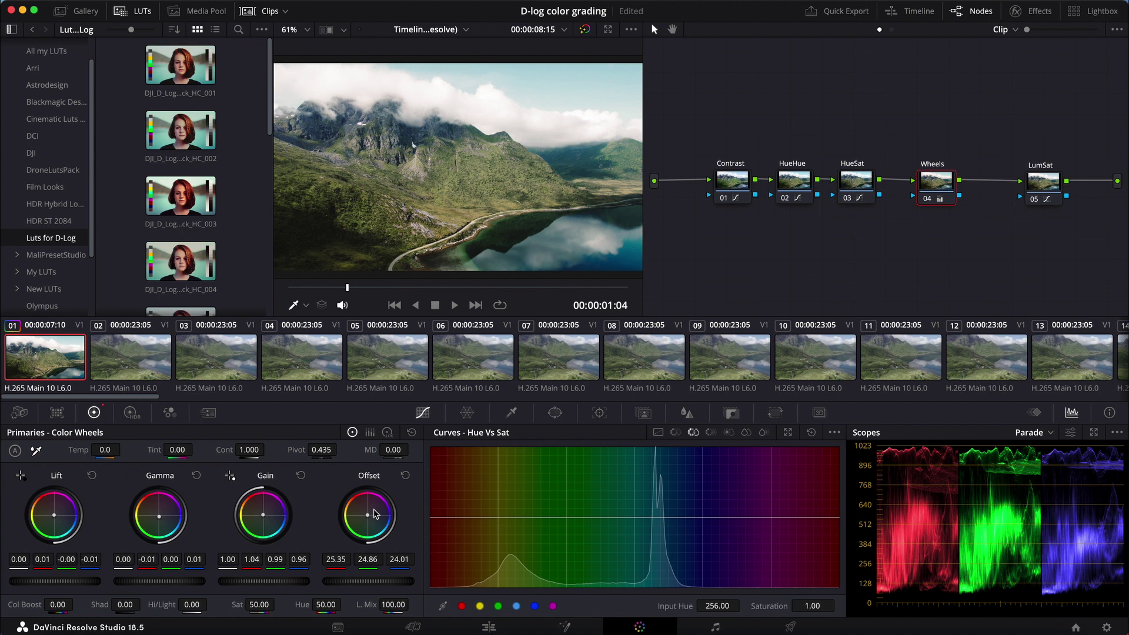
Step: Make room after Contrast, add a serial node there, and line it up before HueHue
{"action": "left_click_drag", "start_coordinate": [978, 155], "coordinate": [841, 188]}
{"action": "left_click", "coordinate": [738, 183]}
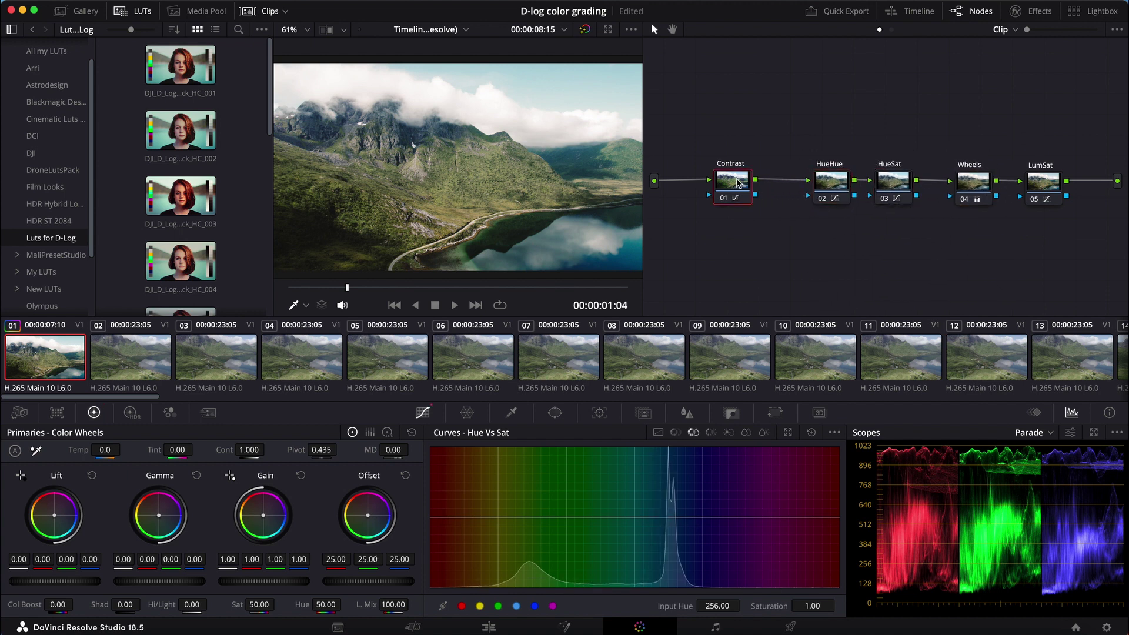
{"action": "key", "text": "alt+s"}
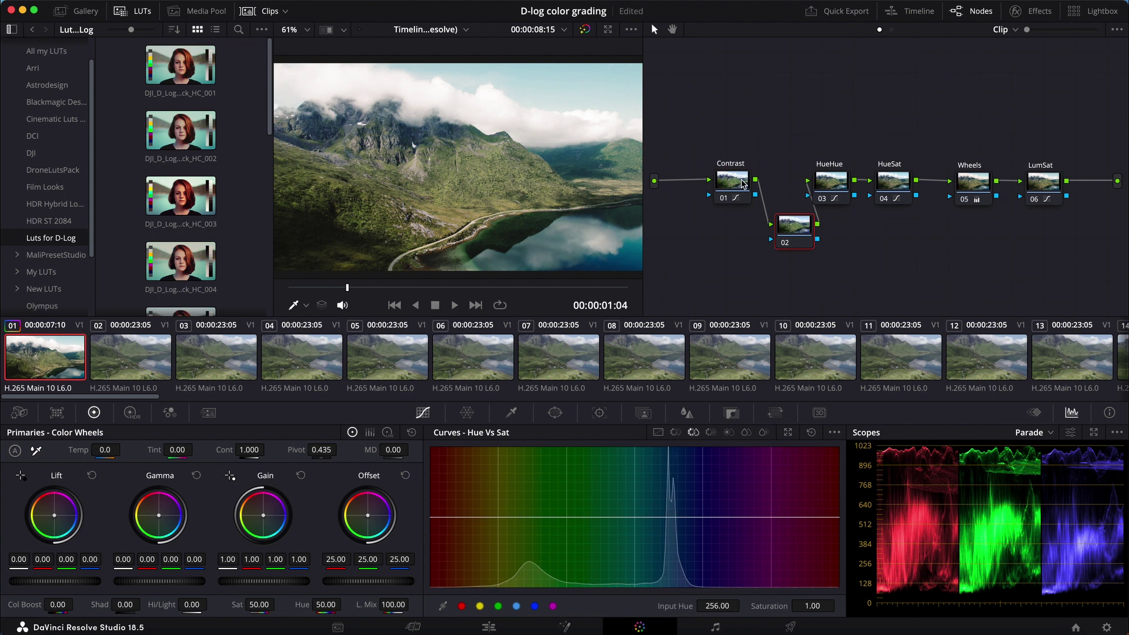
{"action": "left_click_drag", "start_coordinate": [738, 182], "coordinate": [707, 184]}
{"action": "left_click", "coordinate": [793, 230]}
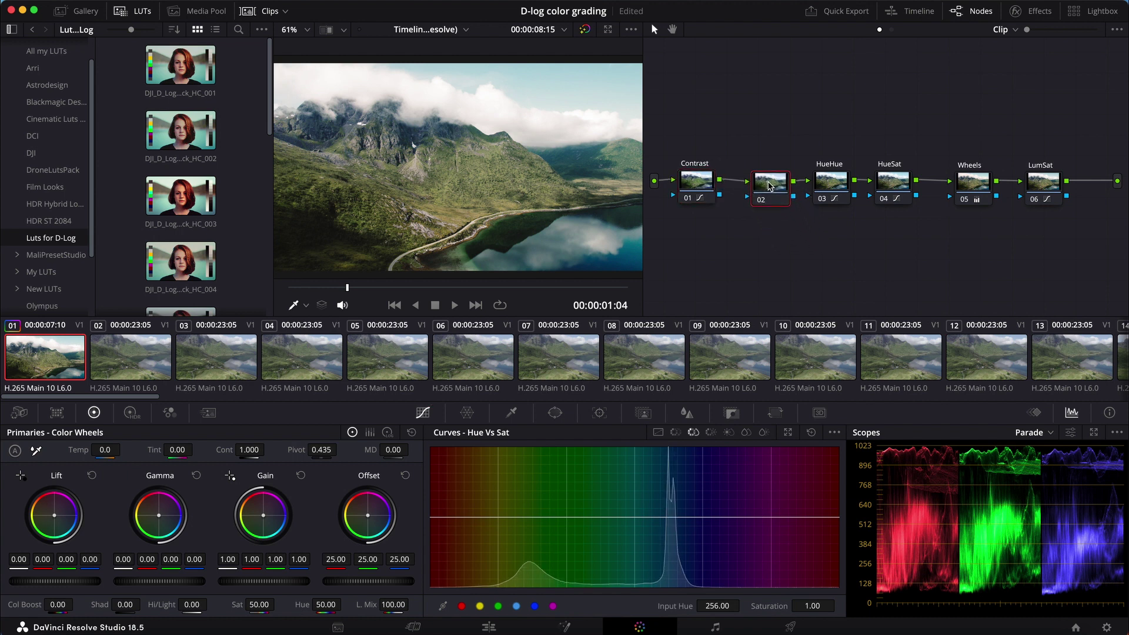
{"action": "left_click_drag", "start_coordinate": [768, 186], "coordinate": [763, 187]}
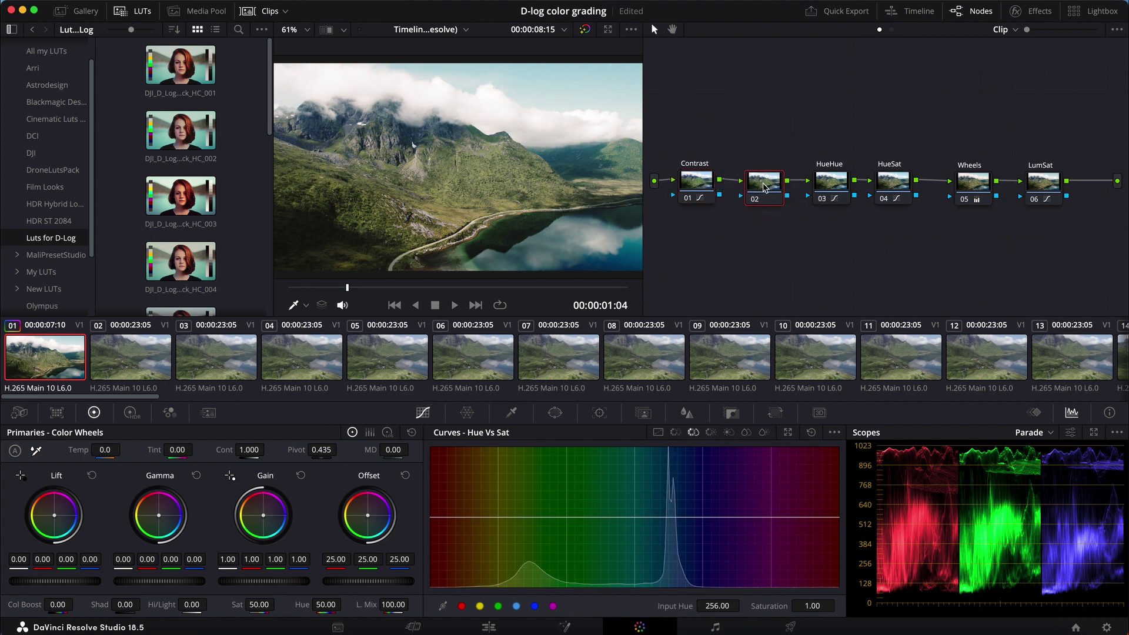
{"action": "right_click", "coordinate": [764, 187]}
{"action": "key", "text": "Escape"}
Step: In Custom curves, add a midtone point, pull the highlights down and raise the upper midtones
{"action": "left_click", "coordinate": [659, 432]}
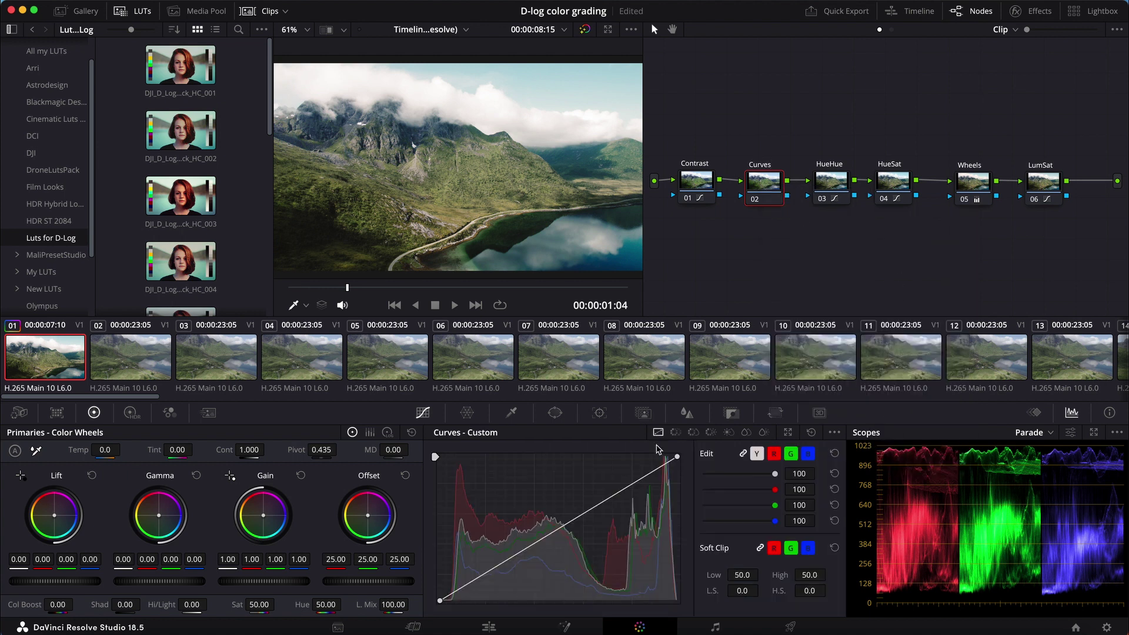
{"action": "left_click", "coordinate": [577, 516]}
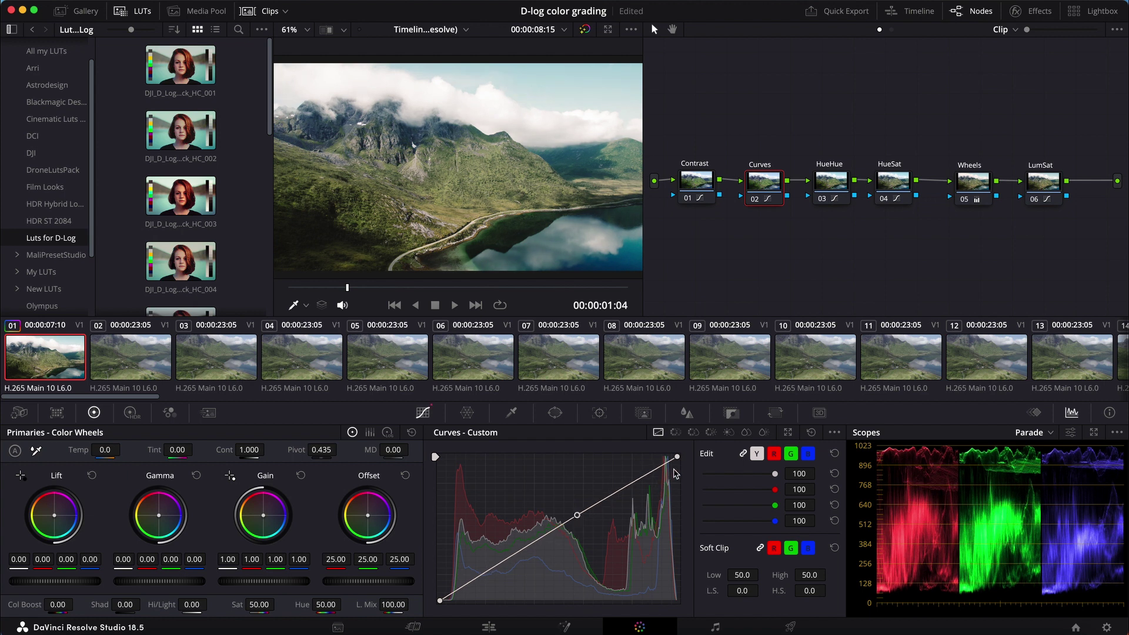
{"action": "left_click_drag", "start_coordinate": [678, 461], "coordinate": [680, 474]}
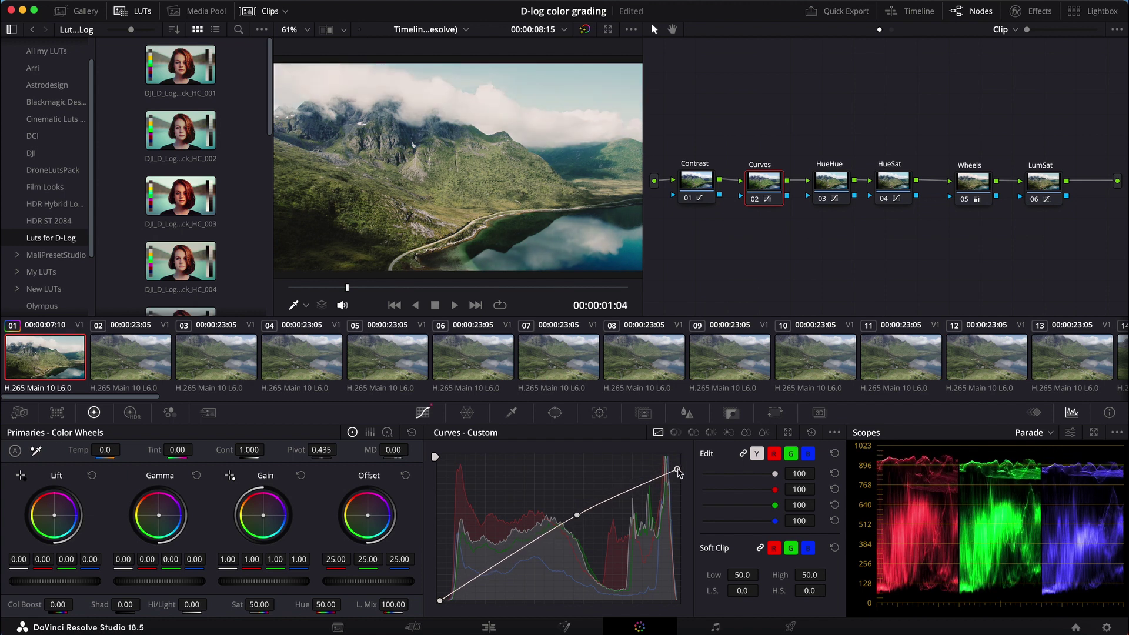
{"action": "left_click_drag", "start_coordinate": [578, 516], "coordinate": [591, 513]}
Step: Add shadow and midtone points, lift the black point and refine the curve into a gentle S
{"action": "left_click", "coordinate": [493, 569]}
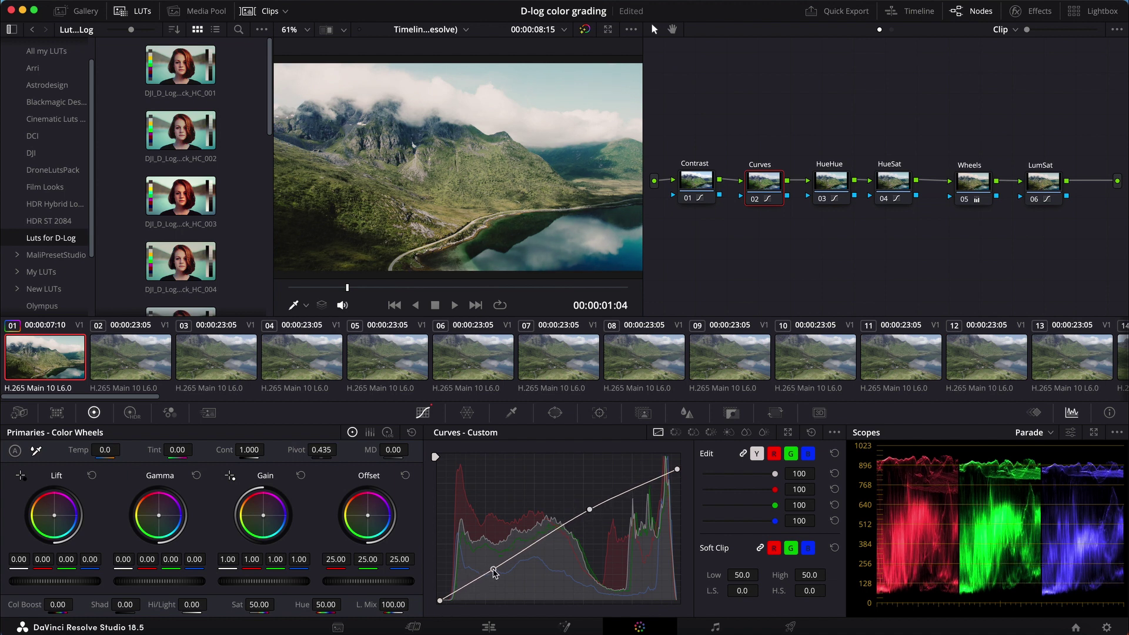
{"action": "left_click_drag", "start_coordinate": [442, 603], "coordinate": [442, 594]}
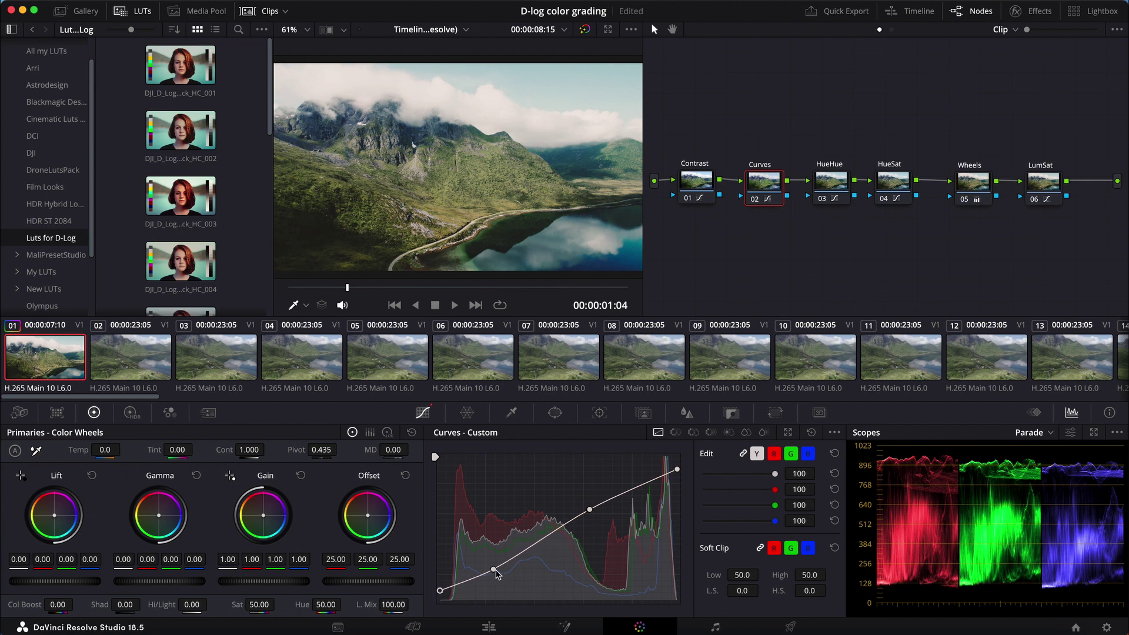
{"action": "left_click_drag", "start_coordinate": [496, 571], "coordinate": [489, 572]}
{"action": "left_click_drag", "start_coordinate": [677, 470], "coordinate": [677, 475]}
{"action": "left_click_drag", "start_coordinate": [590, 511], "coordinate": [602, 507]}
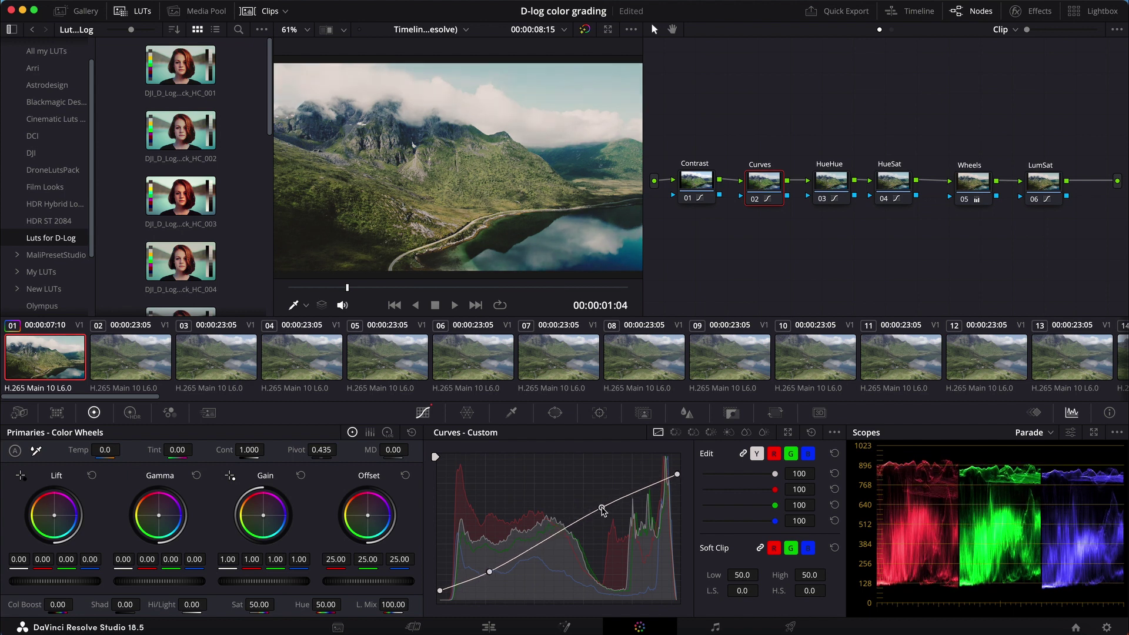
{"action": "left_click", "coordinate": [536, 545]}
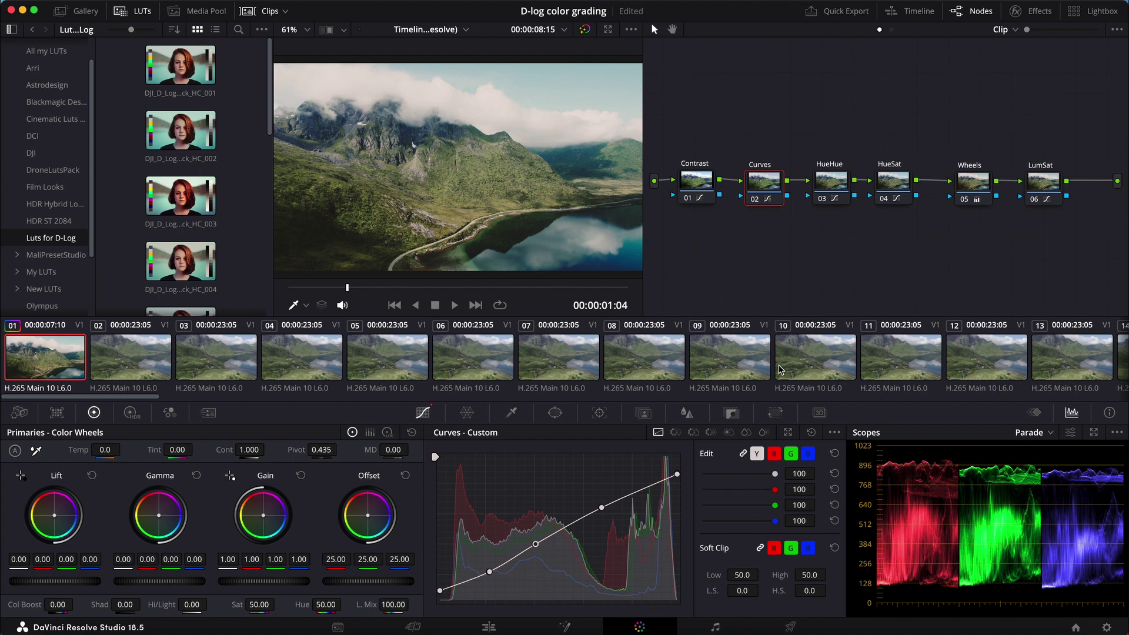
{"action": "left_click_drag", "start_coordinate": [319, 287], "coordinate": [288, 294]}
Step: Play the graded first clip, stop playback, and select clip 02
{"action": "key", "text": "space"}
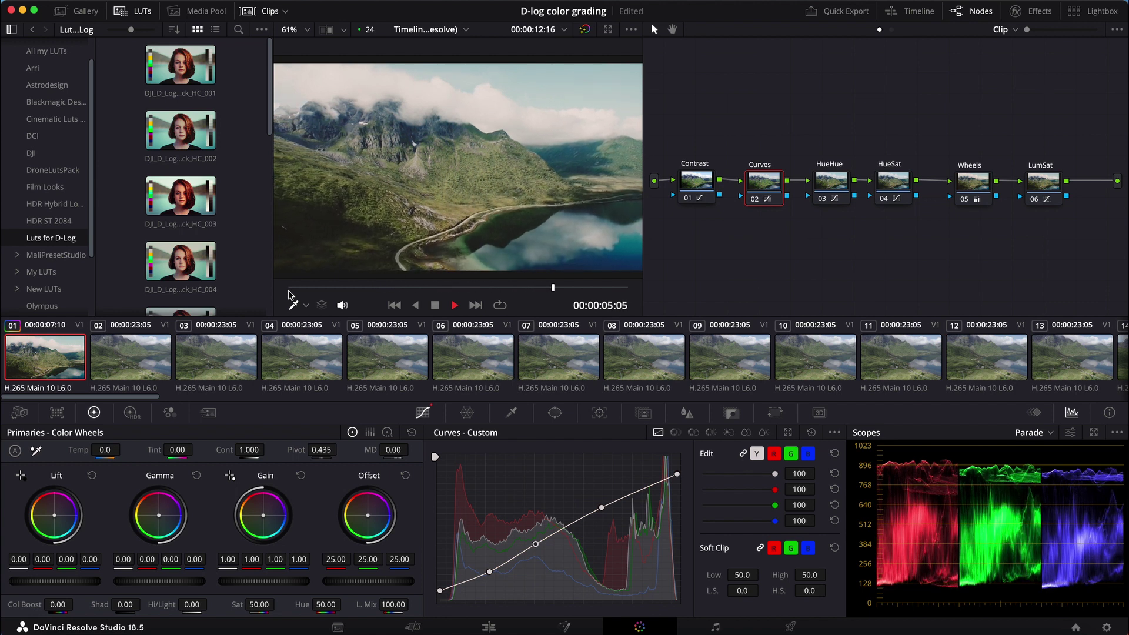
{"action": "key", "text": "space"}
{"action": "left_click", "coordinate": [142, 365]}
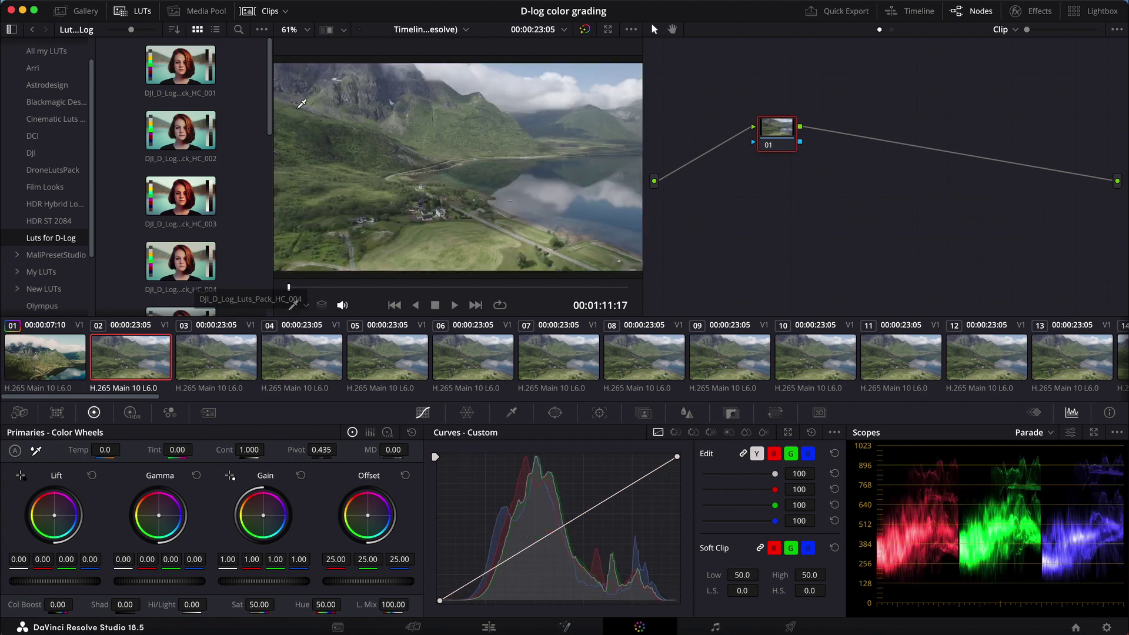
Step: Apply D-Log LUTs to clips 02–05: HC_001, HC_002, a D-Log LUT for clip 04, and HC_004
{"action": "double_click", "coordinate": [179, 69]}
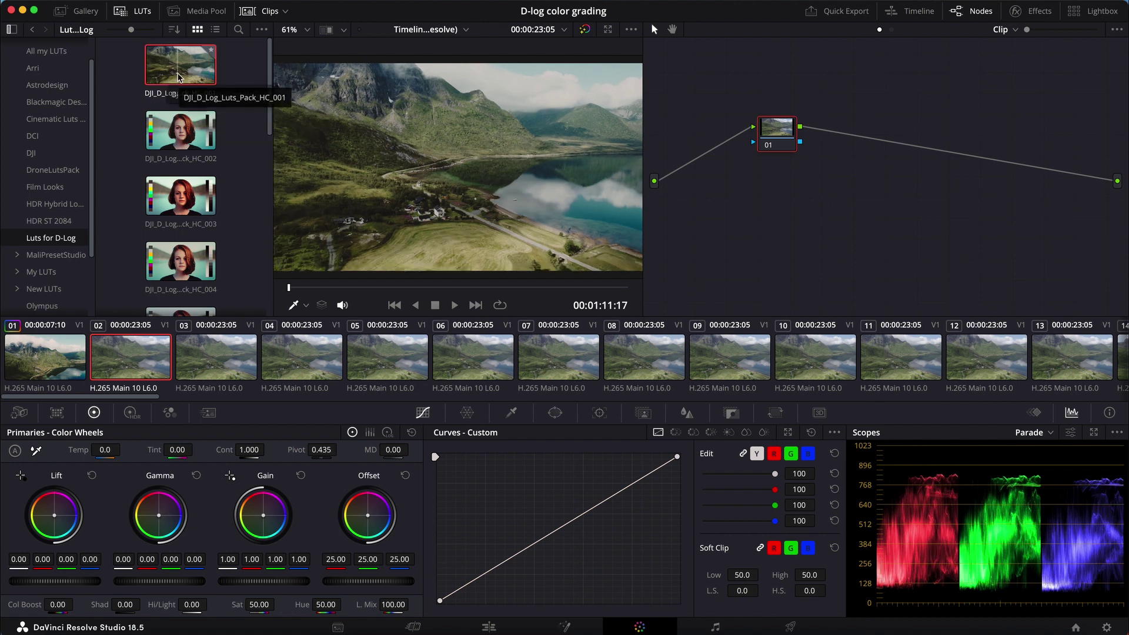
{"action": "left_click", "coordinate": [227, 348]}
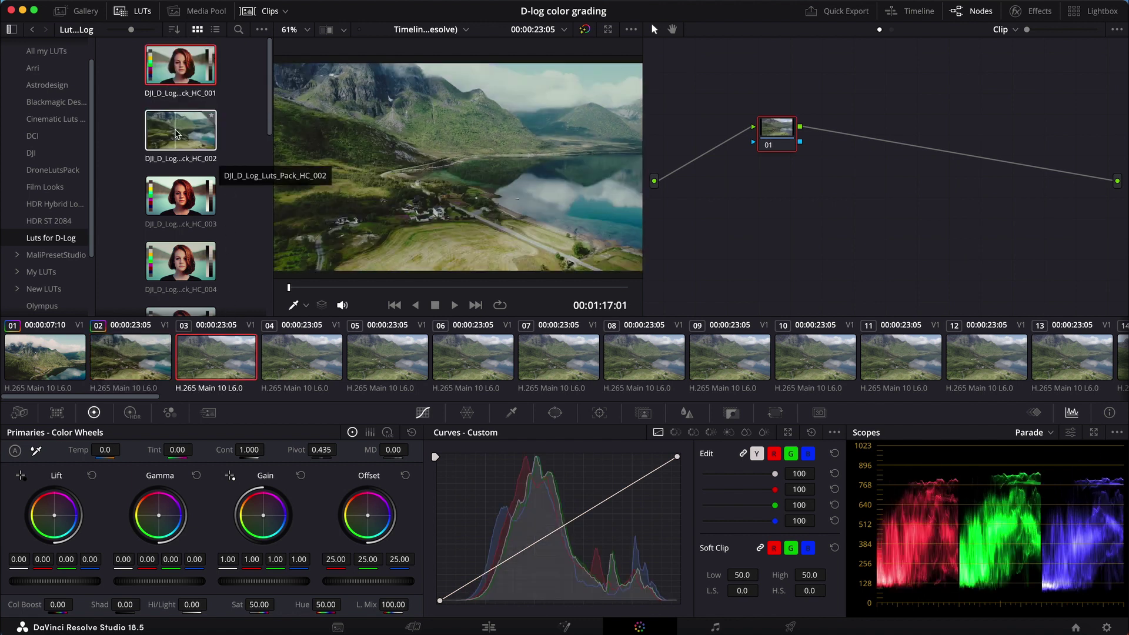
{"action": "double_click", "coordinate": [179, 134]}
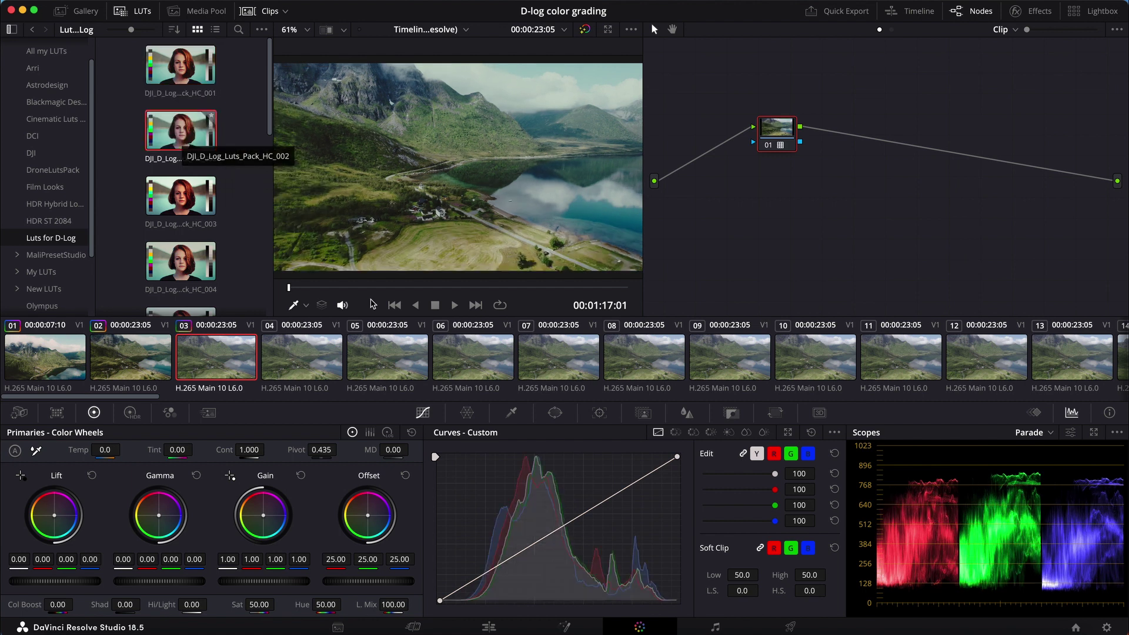
{"action": "left_click", "coordinate": [306, 360]}
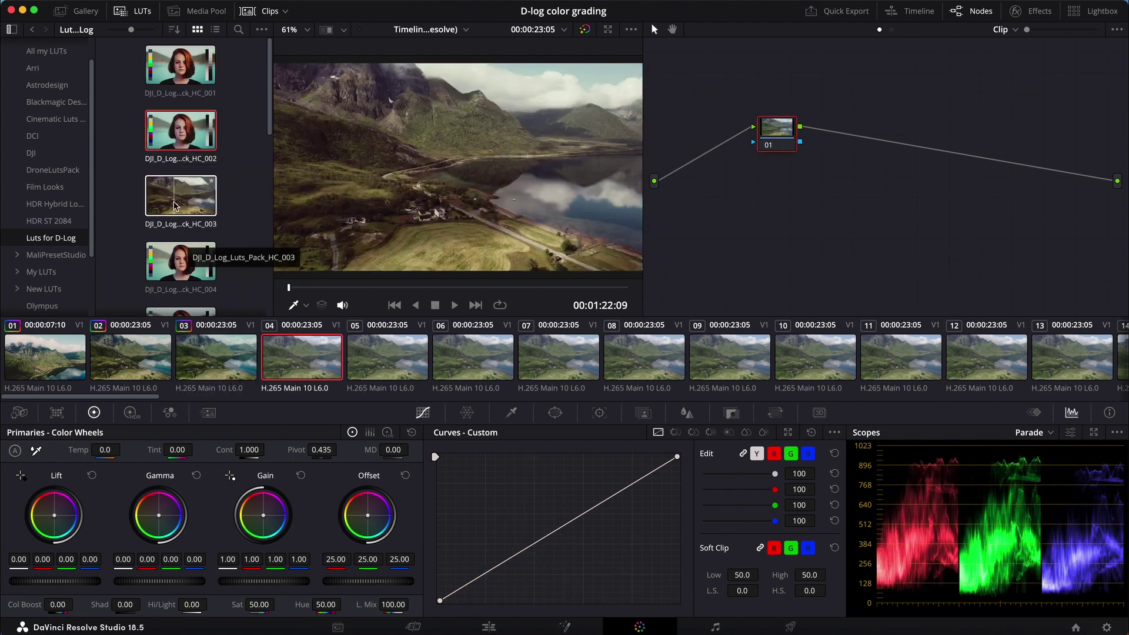
{"action": "double_click", "coordinate": [184, 209]}
{"action": "left_click", "coordinate": [373, 369]}
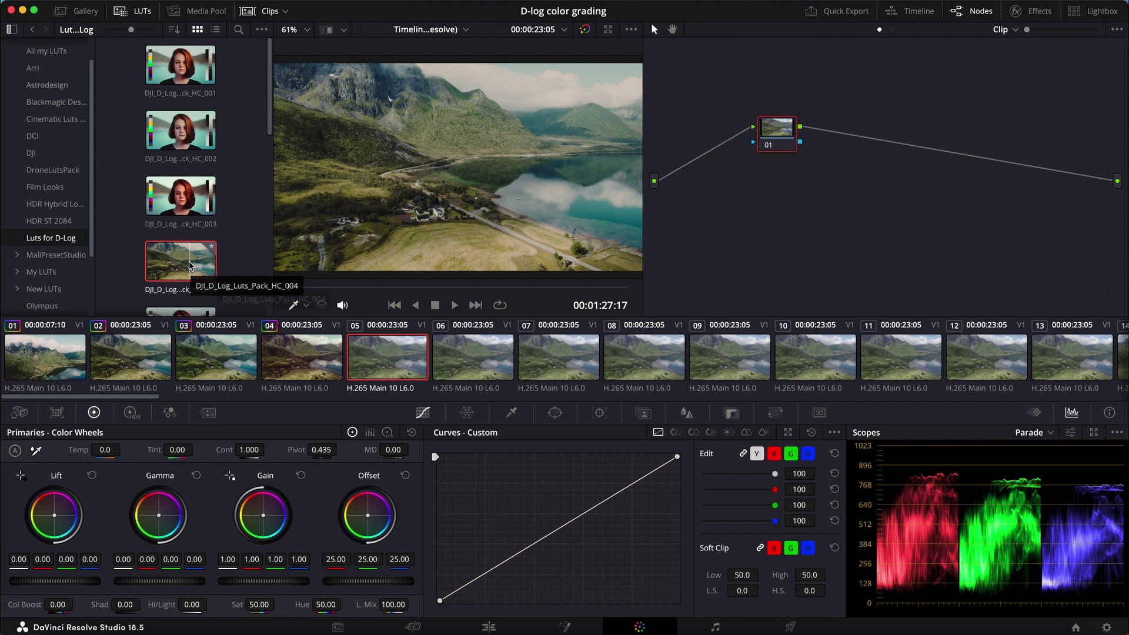
{"action": "double_click", "coordinate": [180, 261]}
Step: Apply D-Log LUTs HC_005, HC_006 and HC_007 to clips 06, 07 and 08
{"action": "scroll", "coordinate": [179, 197], "scroll_direction": "down", "scroll_amount": 2}
{"action": "key", "text": "Down"}
{"action": "double_click", "coordinate": [179, 197]}
{"action": "key", "text": "Down"}
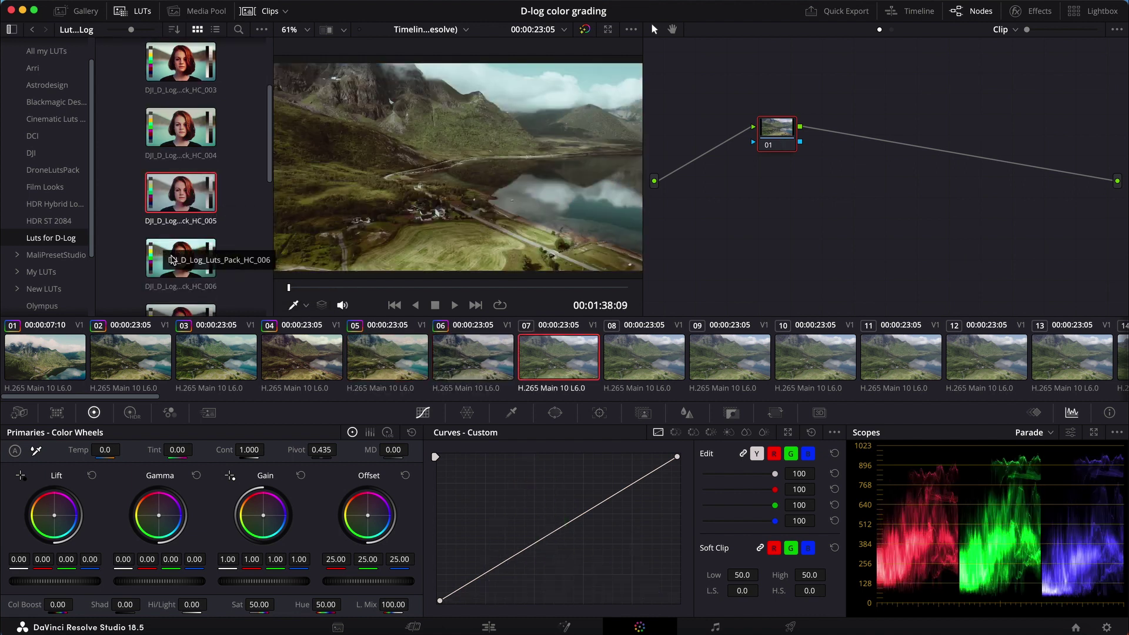
{"action": "double_click", "coordinate": [180, 258]}
{"action": "left_click", "coordinate": [653, 359]}
{"action": "scroll", "coordinate": [181, 194], "scroll_direction": "down", "scroll_amount": 1}
{"action": "double_click", "coordinate": [180, 258]}
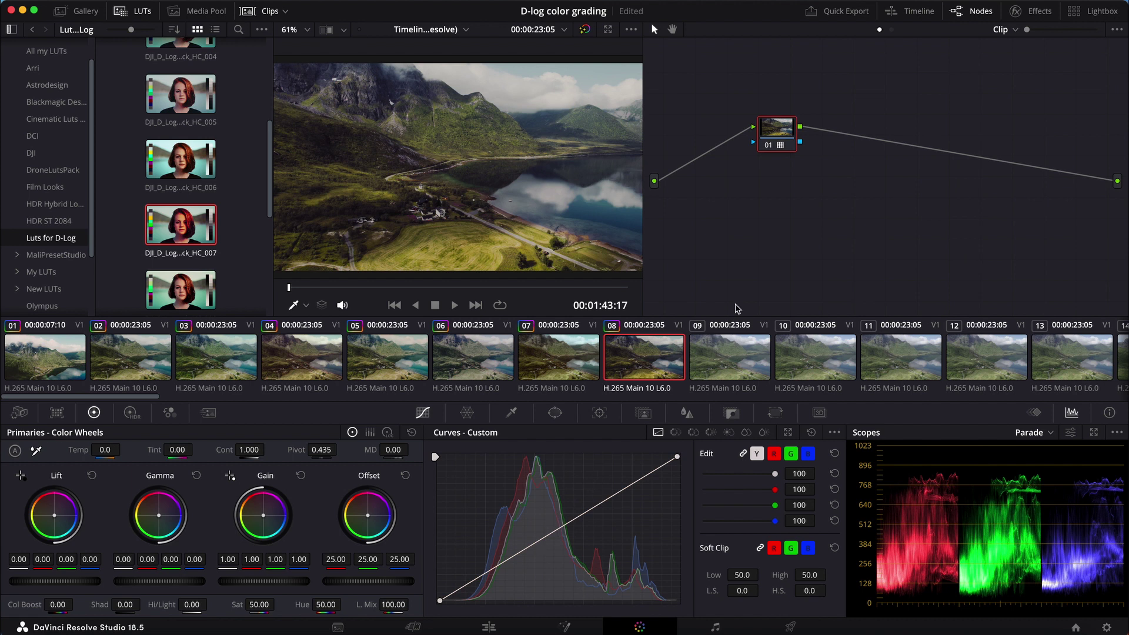
Step: Add a serial node after clip 08's LUT node and raise a low Custom curve point to lift the shadows
{"action": "key", "text": "alt+s"}
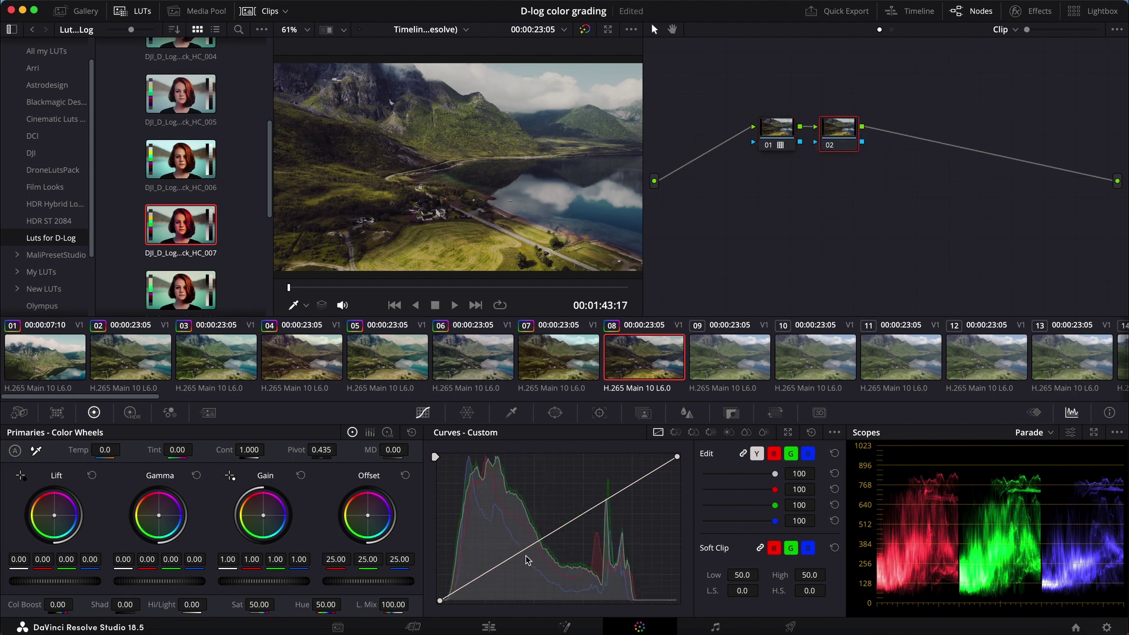
{"action": "left_click_drag", "start_coordinate": [508, 563], "coordinate": [504, 558]}
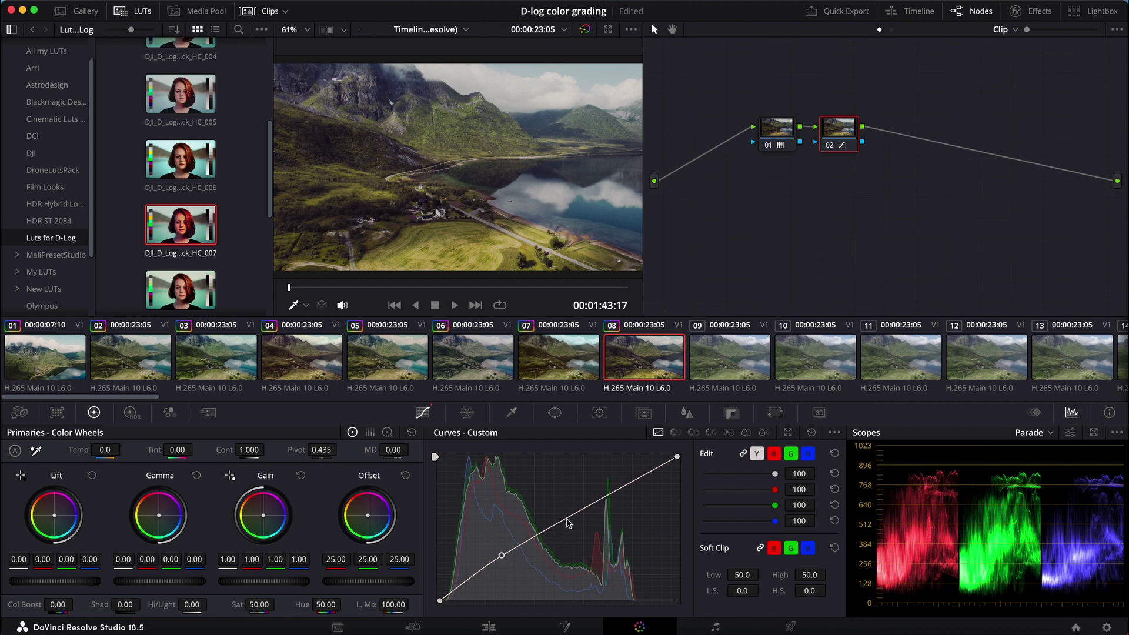
{"action": "left_click_drag", "start_coordinate": [503, 559], "coordinate": [500, 558]}
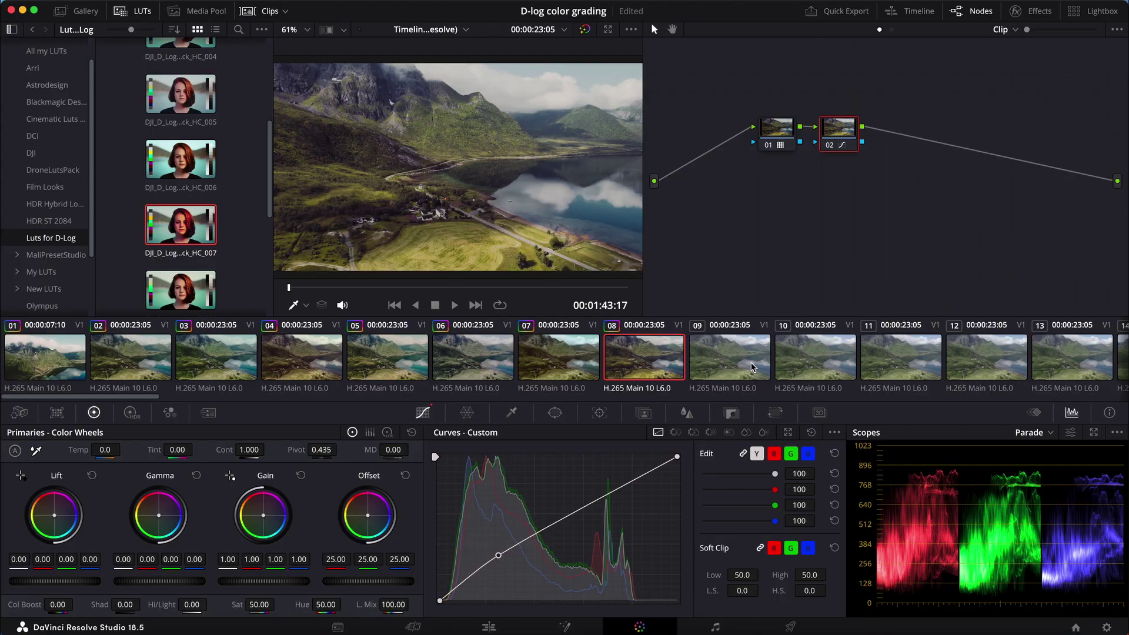